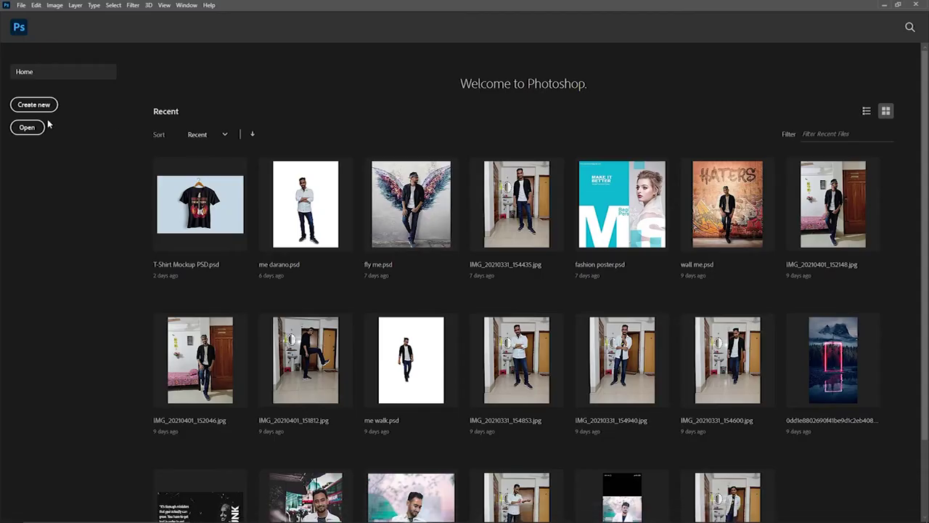
Step: Create a new blank white 2000 × 2000 px square document from the Custom preset
left_click(36, 106)
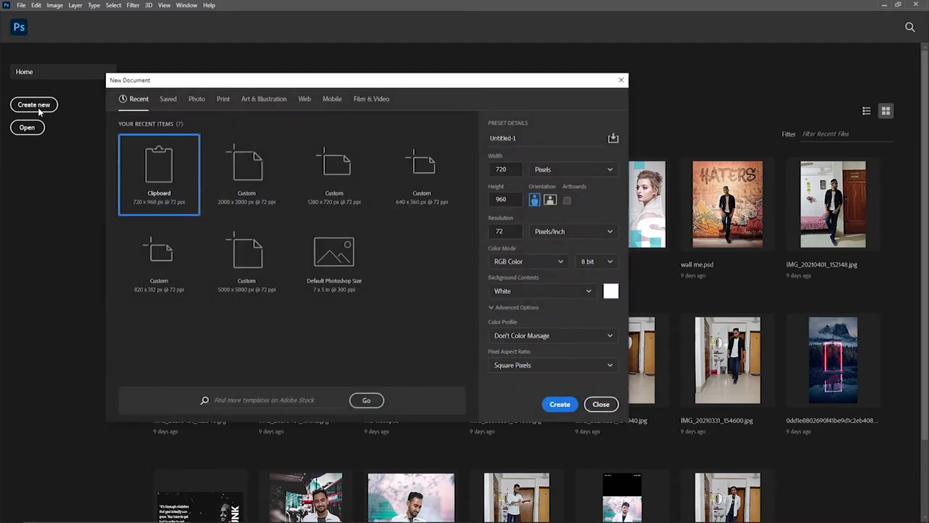
left_click(249, 190)
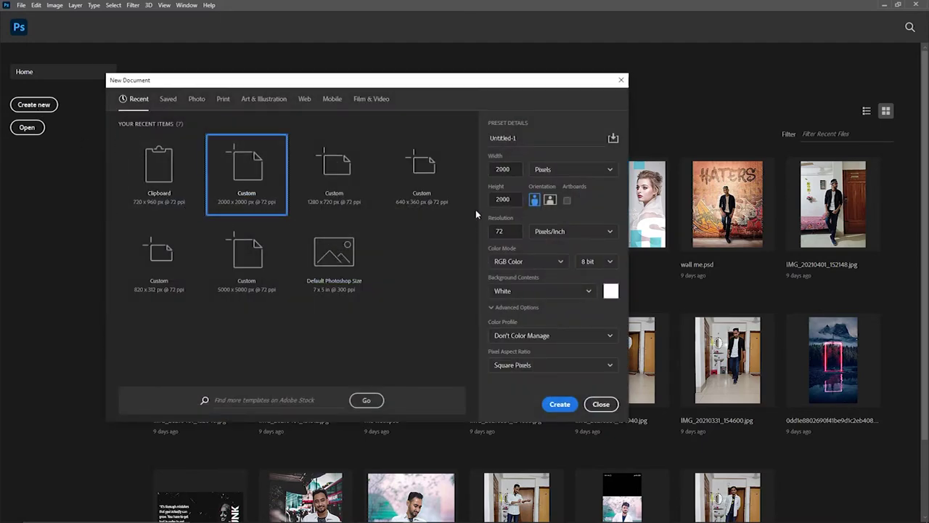
left_click(560, 404)
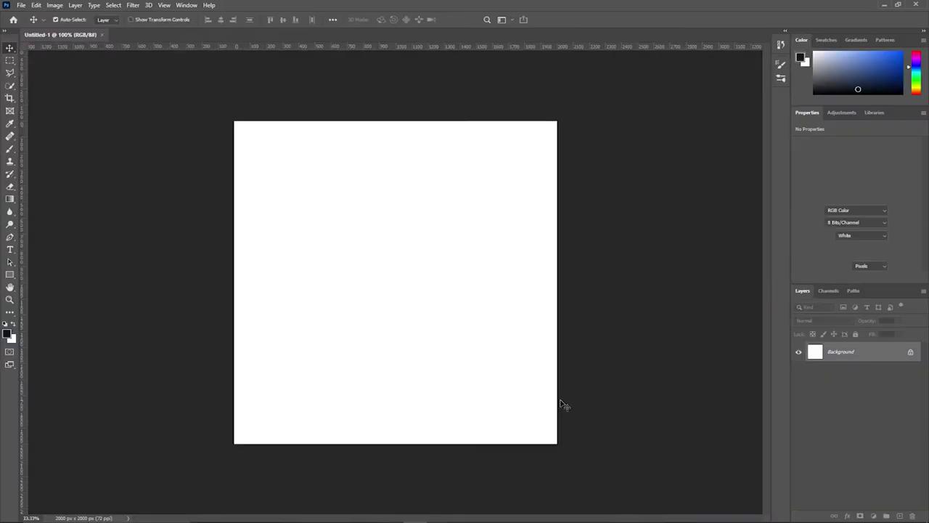
Step: Unlock the Background into Layer 0, paste the model photo and scale it to about 187%
double_click(879, 359)
left_click(541, 158)
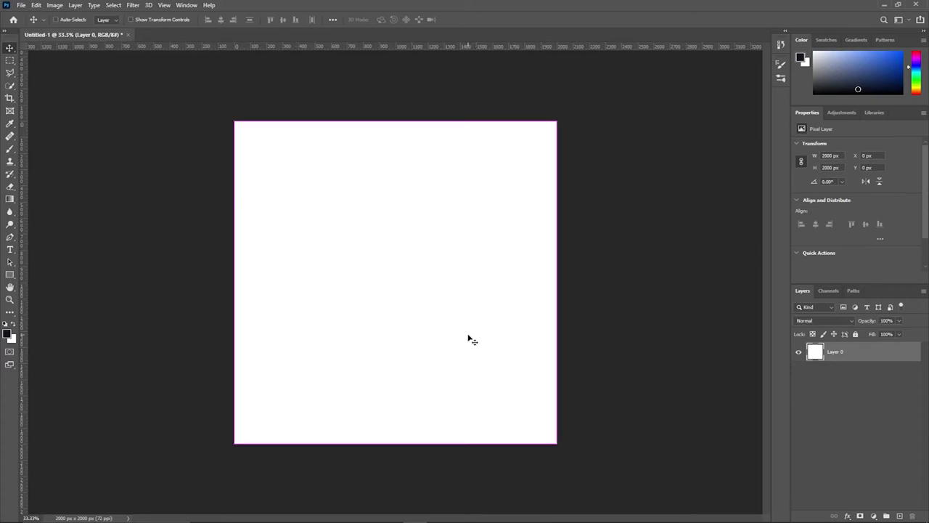
key("ctrl+v")
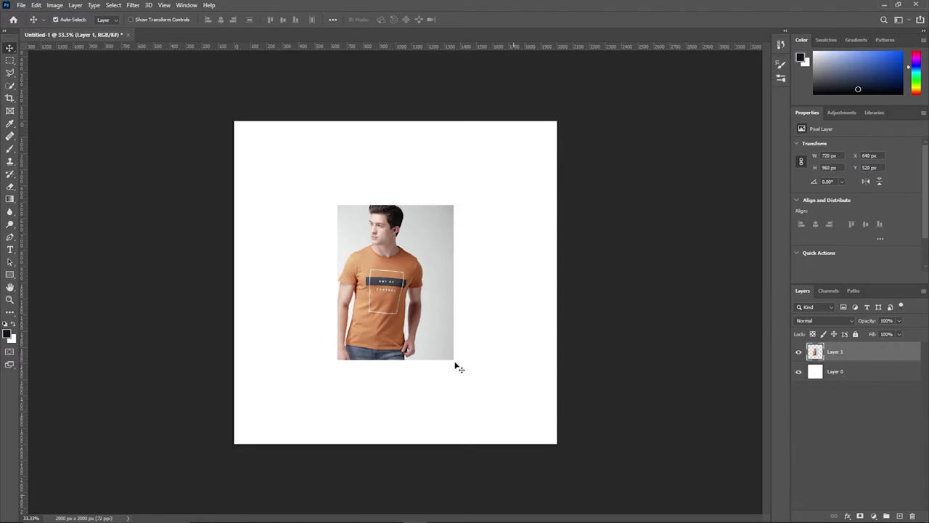
key("ctrl+t")
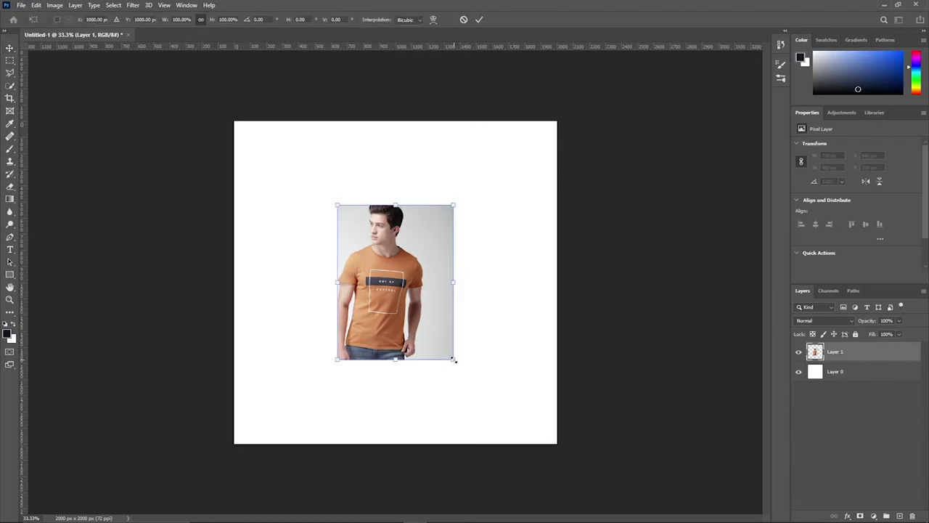
left_click_drag(453, 359, 504, 427)
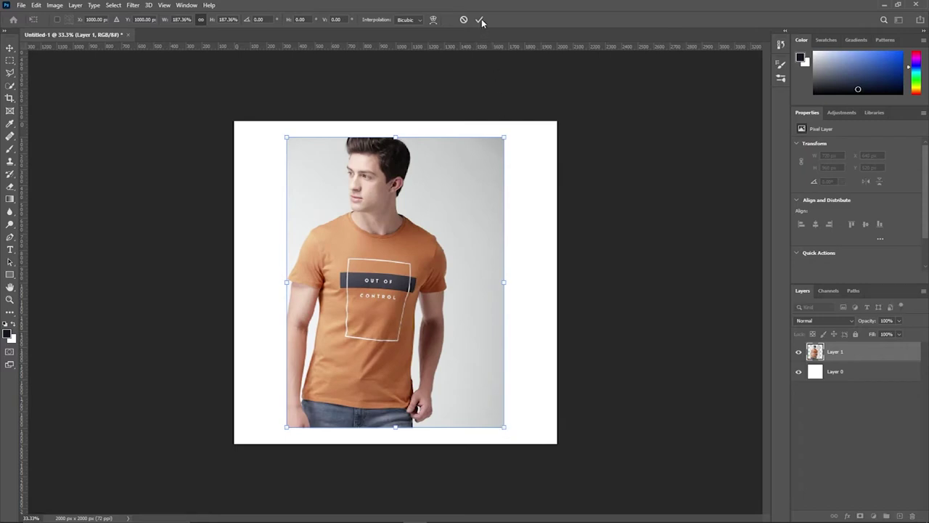
left_click(480, 20)
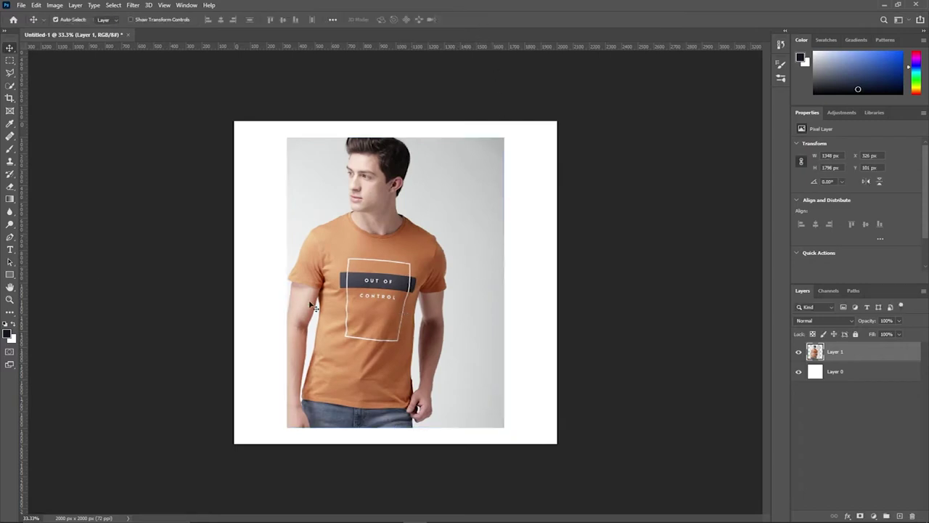
Step: Select the man with Select Subject and mask out the grey backdrop
left_click(11, 86)
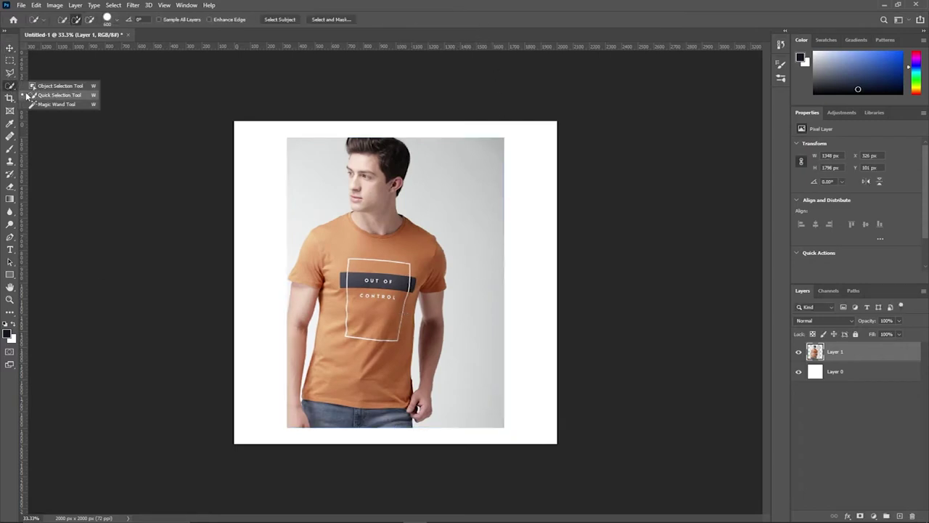
left_click(44, 93)
left_click(270, 20)
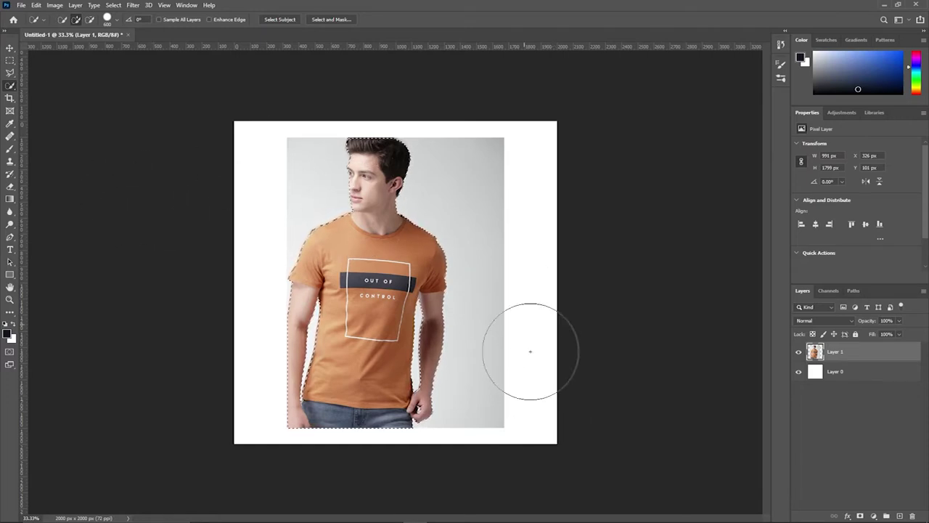
left_click(860, 515)
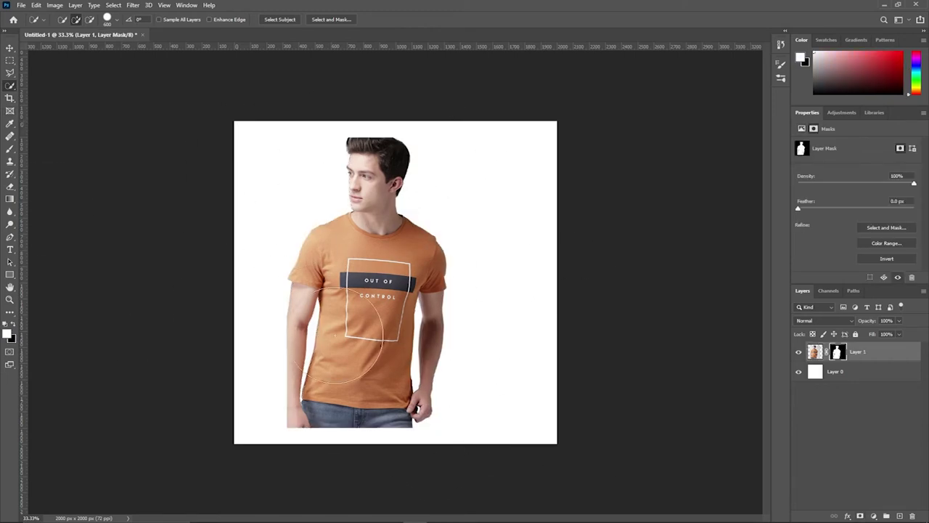
Step: Enlarge the masked figure to about 117% and shift it toward the left edge
left_click(10, 47)
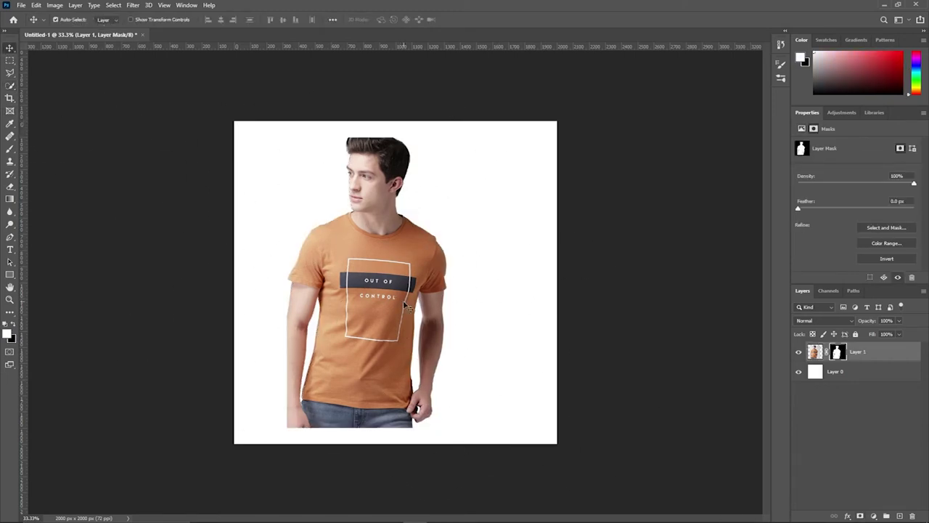
key("ctrl+t")
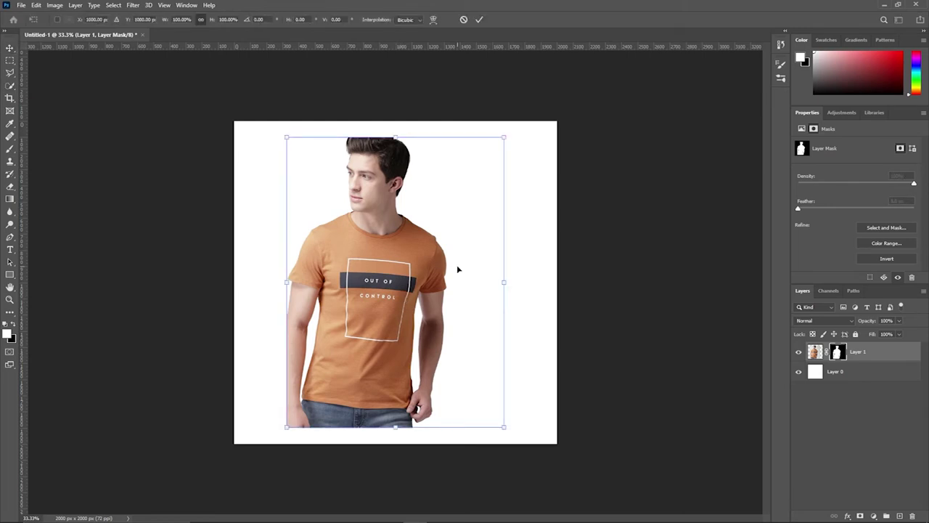
left_click_drag(506, 428, 522, 451)
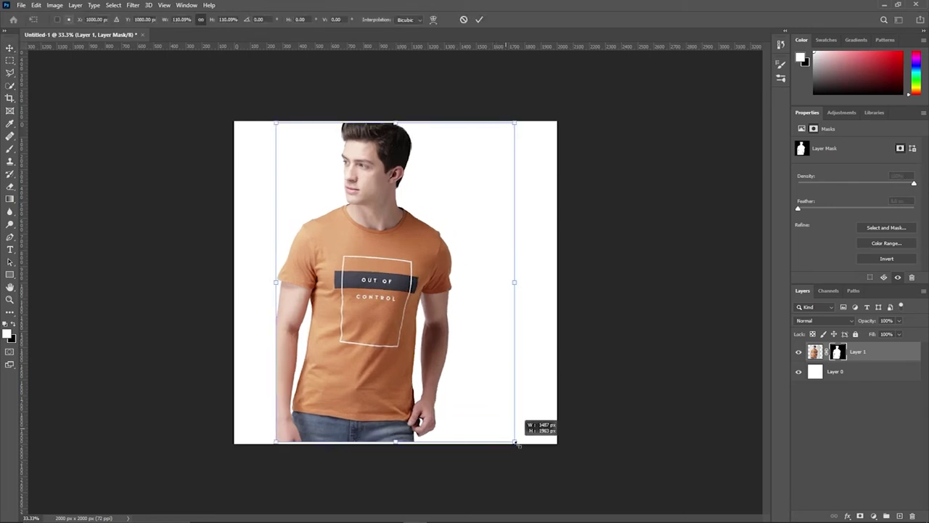
left_click_drag(379, 350, 345, 350)
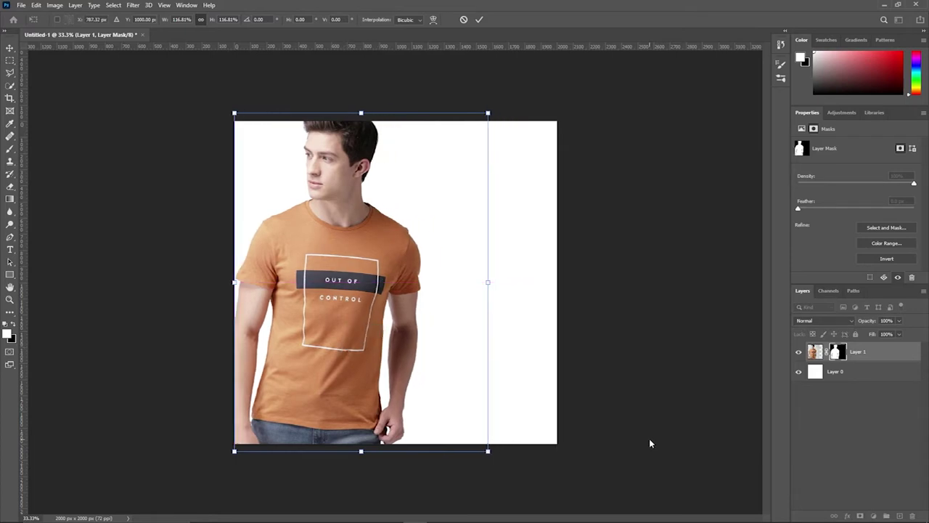
Step: Commit the figure's placement and add a Solid Color fill layer above Layer 0
left_click(479, 20)
key("alt+bracketleft")
left_click(874, 515)
left_click(871, 341)
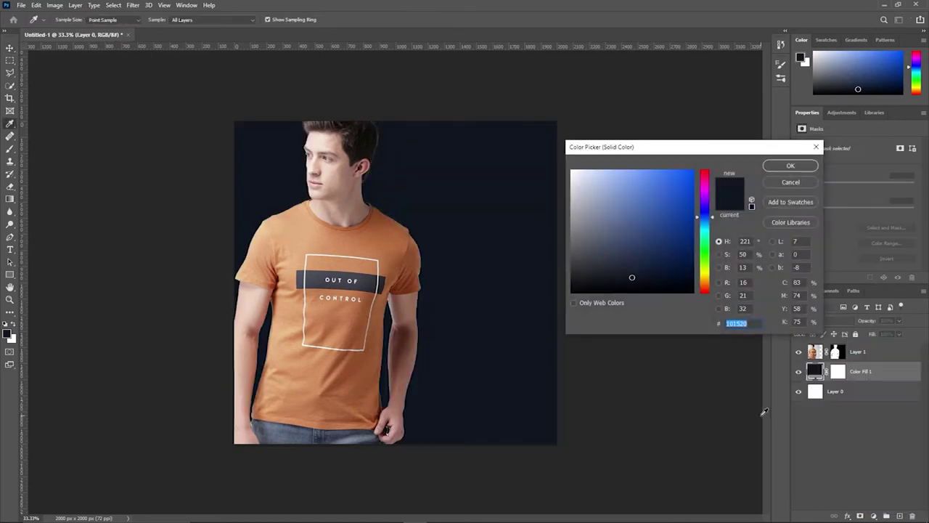
Step: Set the fill to the T-shirt's orange (#B77044) sampled from the shirt
left_click(410, 249)
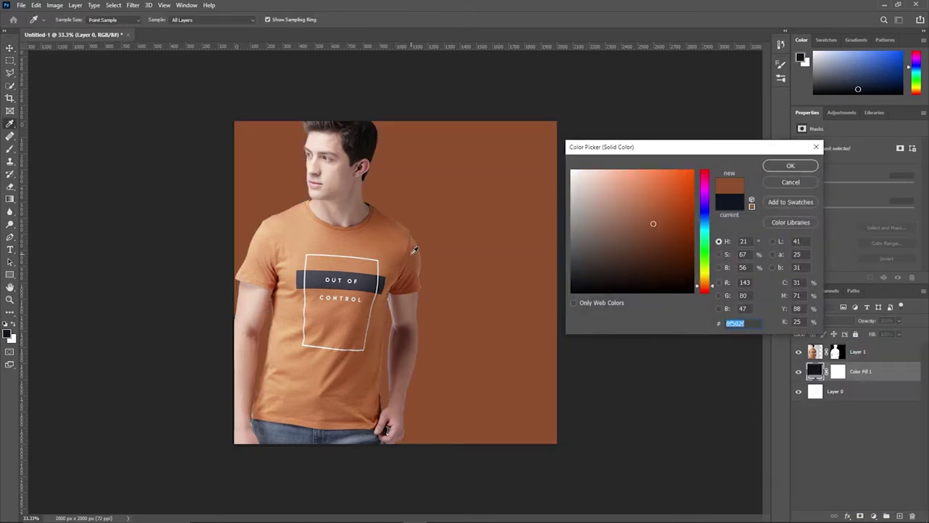
left_click(400, 241)
left_click(407, 236)
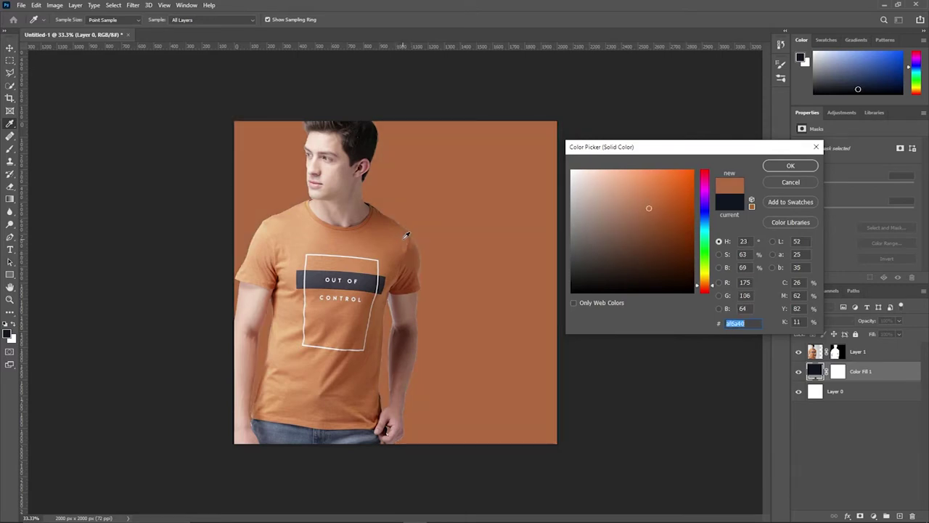
left_click(414, 251)
left_click(413, 282)
left_click(403, 243)
left_click(394, 228)
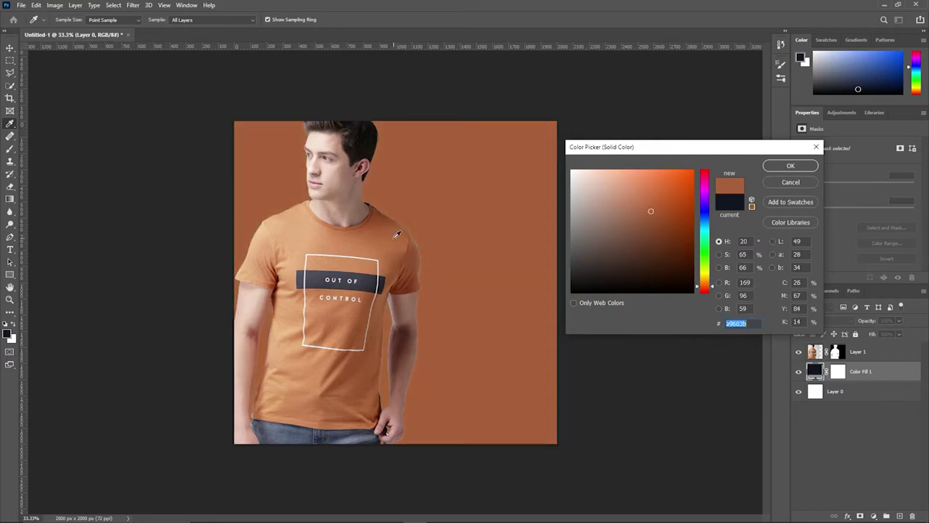
left_click(399, 245)
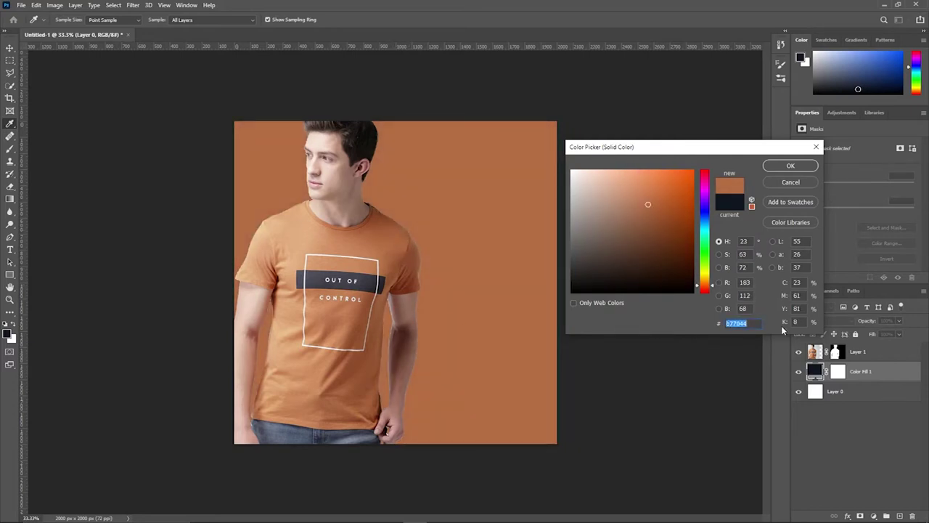
left_click(805, 168)
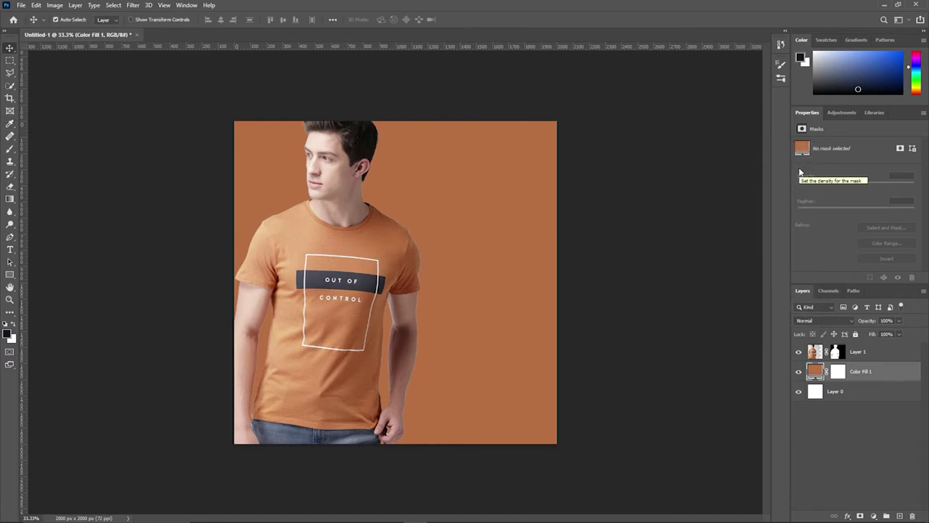
left_click(871, 352)
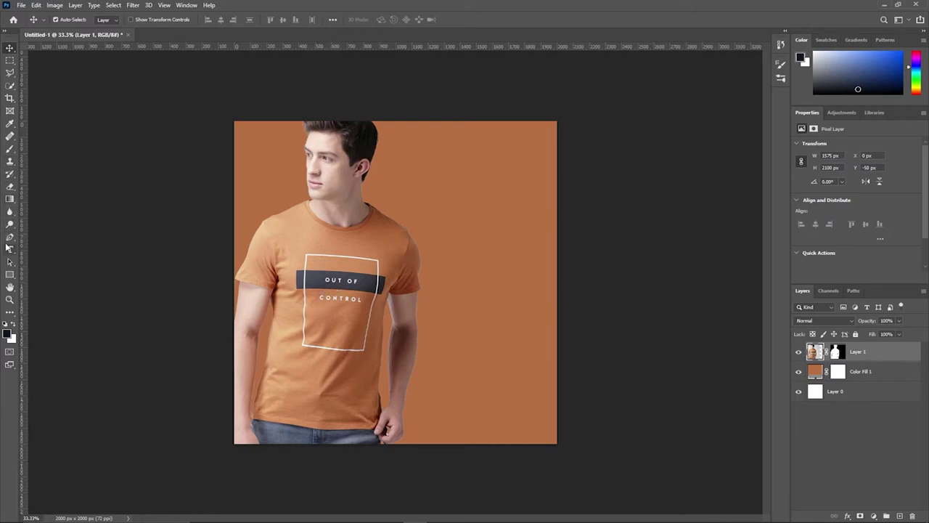
Step: Brush-lighten the area below the ear and along the right arm's edge
left_click(9, 225)
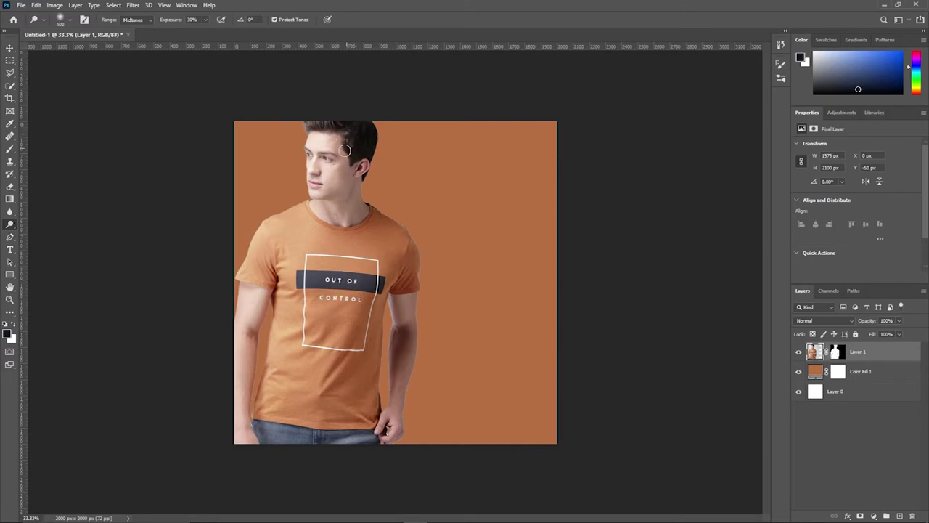
left_click_drag(346, 164, 351, 190)
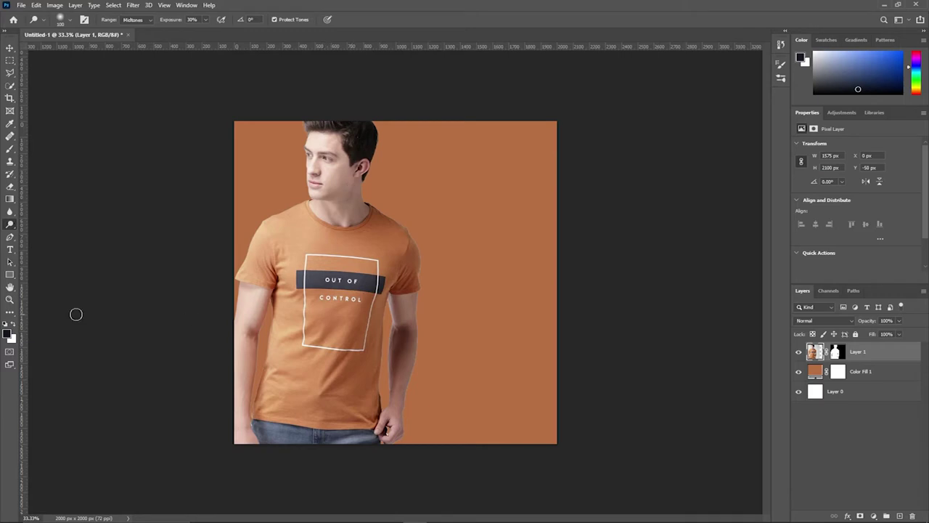
left_click(14, 324)
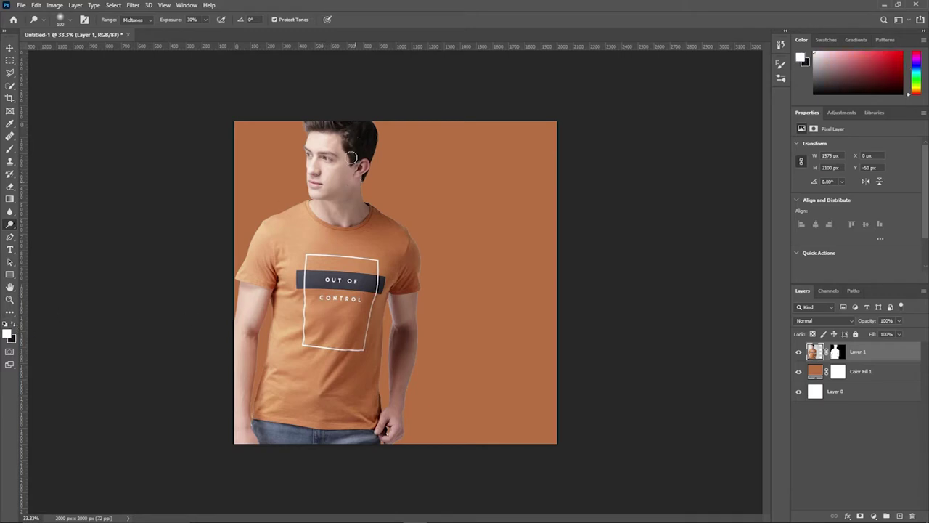
left_click(14, 324)
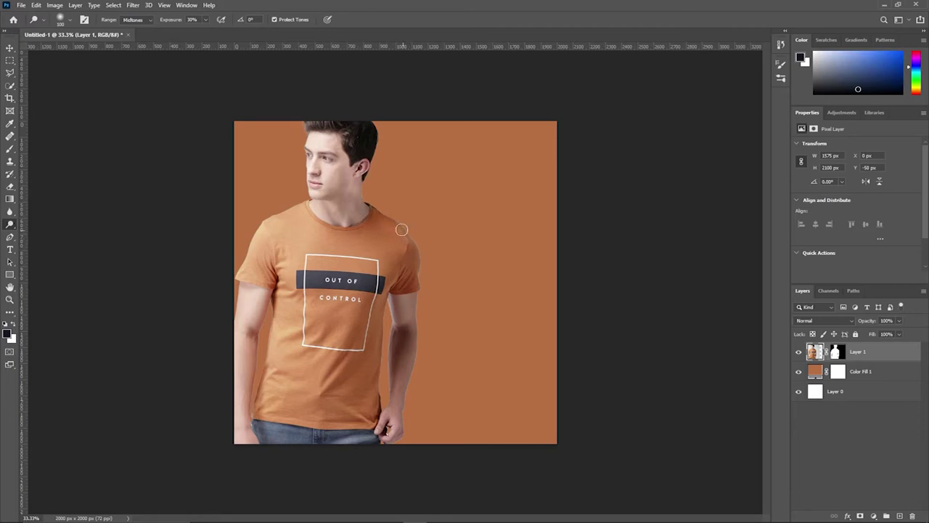
left_click_drag(416, 300, 401, 427)
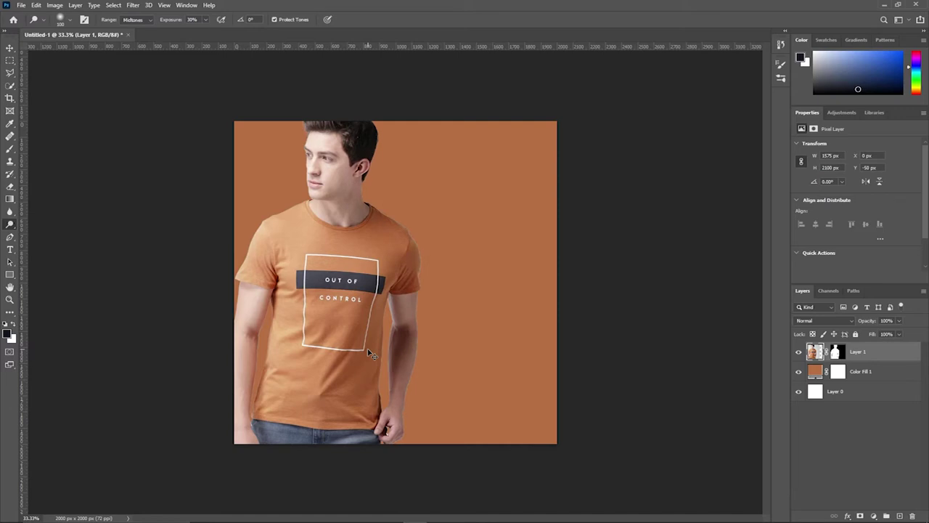
Step: Select the Color Fill 1 layer, then reselect the model's Layer 1
left_click(9, 49)
left_click(525, 307)
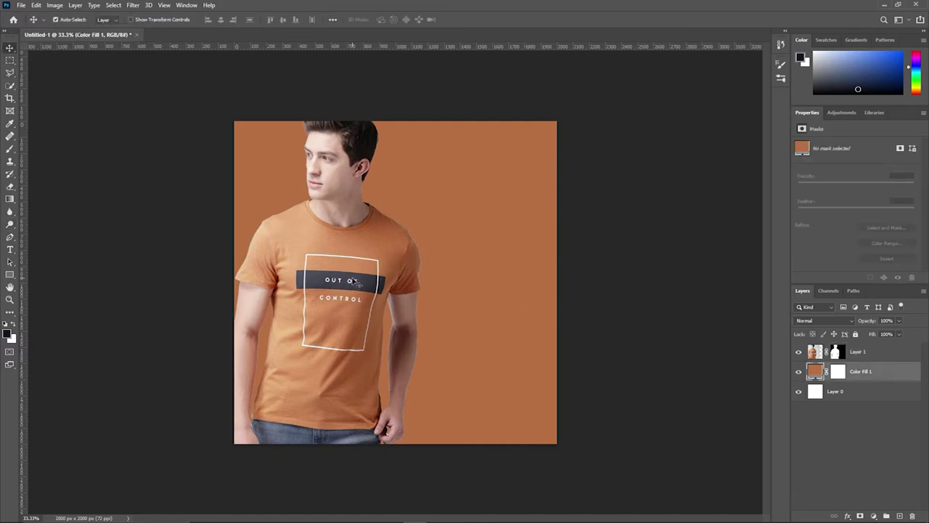
left_click(356, 283)
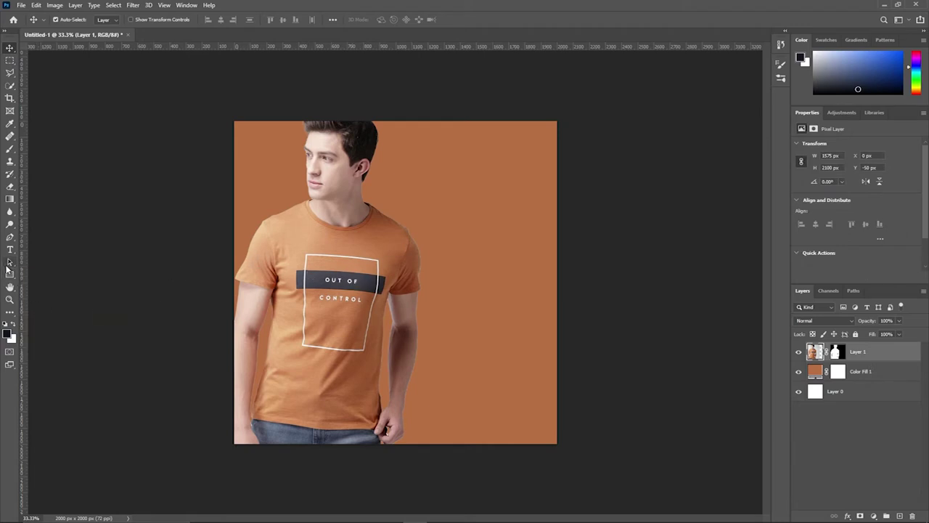
left_click(10, 276)
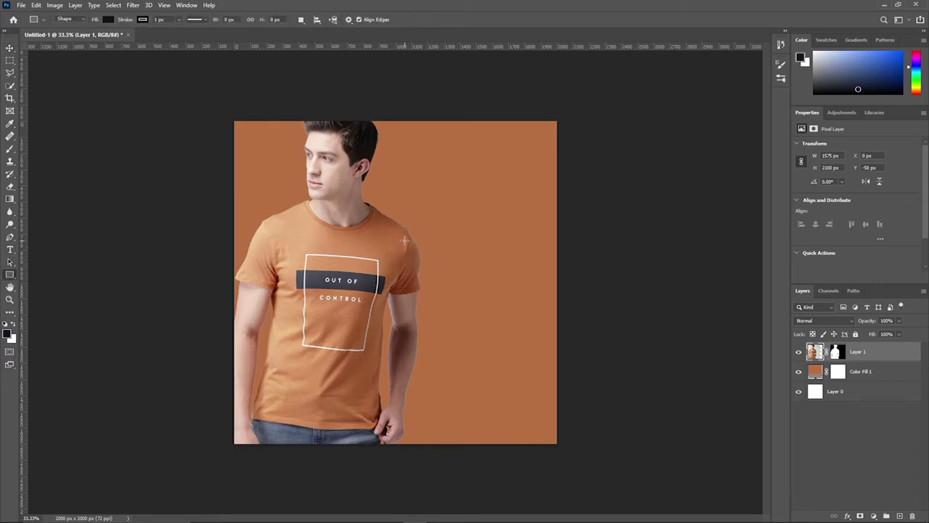
Step: Draw a dark navy bar about 553 px wide right of the model and place it behind his layer
left_click_drag(398, 237, 530, 277)
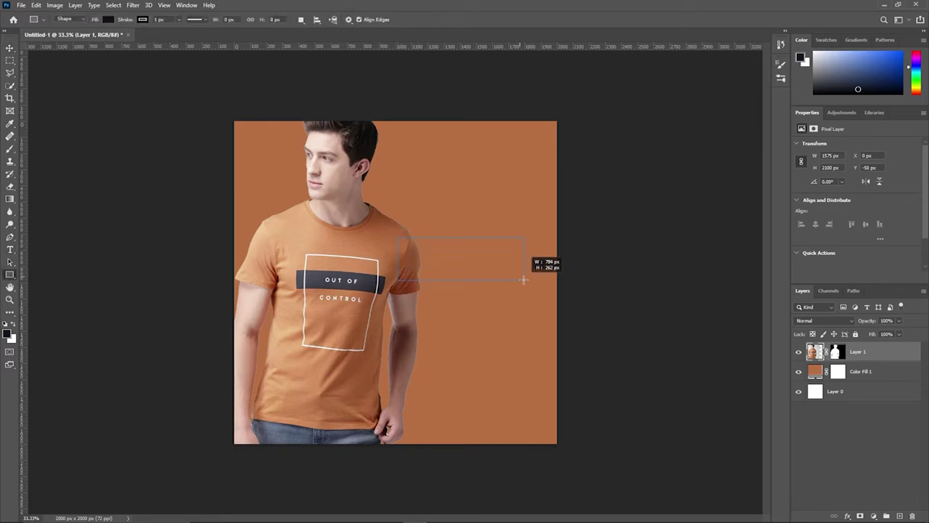
left_click_drag(531, 277, 486, 274)
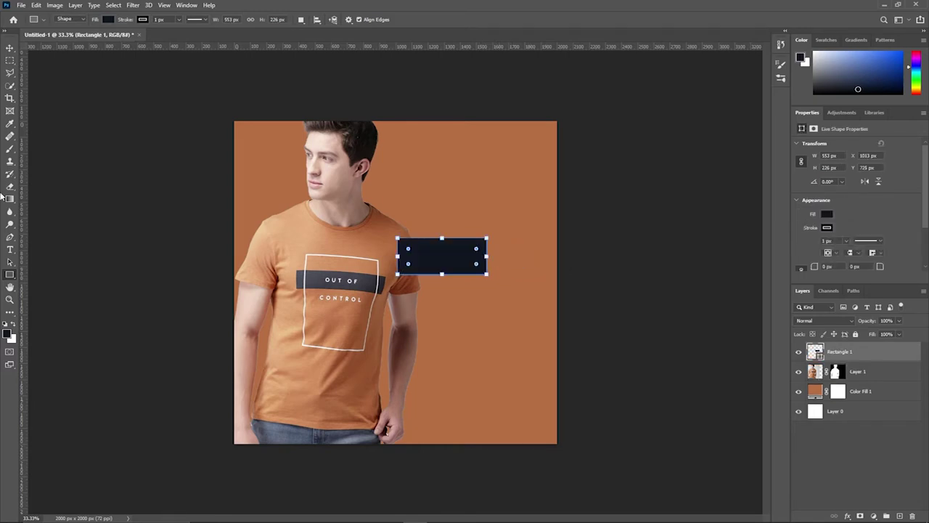
key("v")
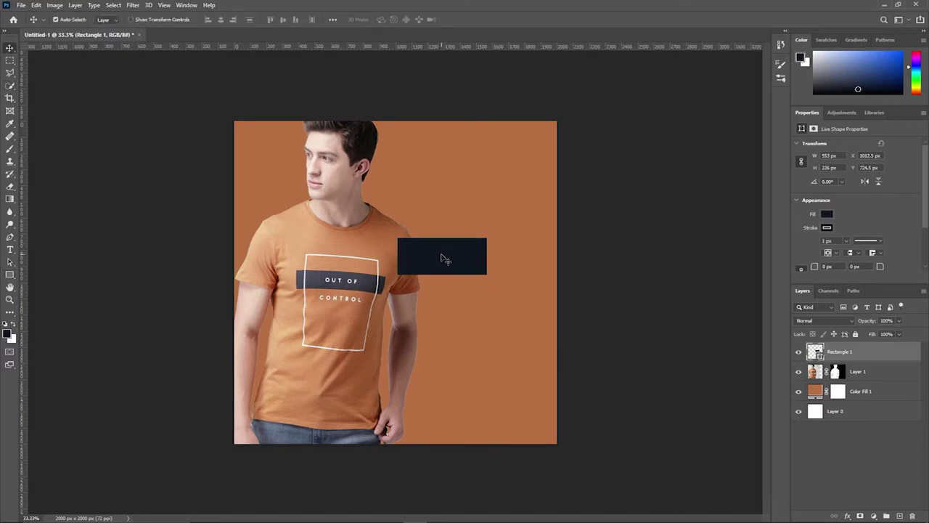
left_click_drag(855, 355, 855, 383)
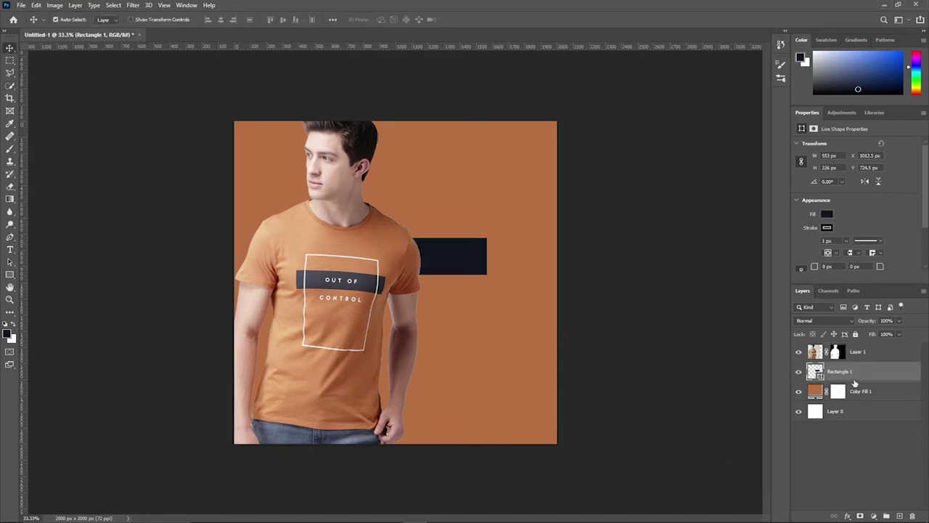
left_click_drag(452, 255, 455, 257)
Step: Alt-drag two copies of the bar stacked evenly beneath the original
left_click_drag(455, 256, 458, 305)
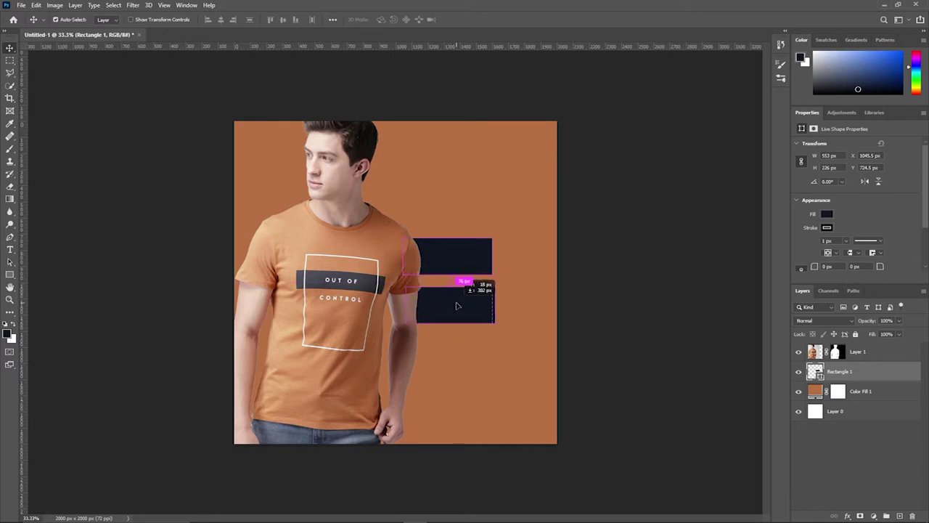
left_click_drag(458, 306, 459, 353)
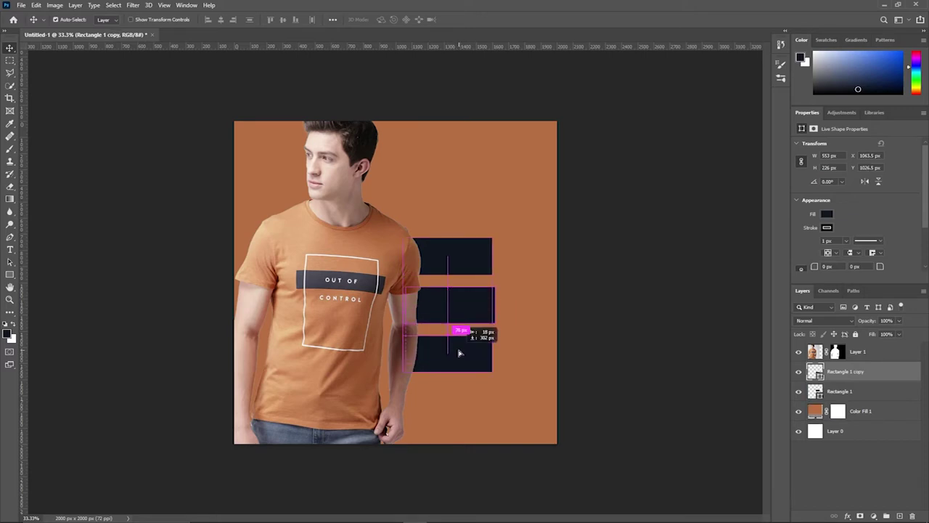
left_click_drag(458, 353, 464, 355)
left_click(477, 312)
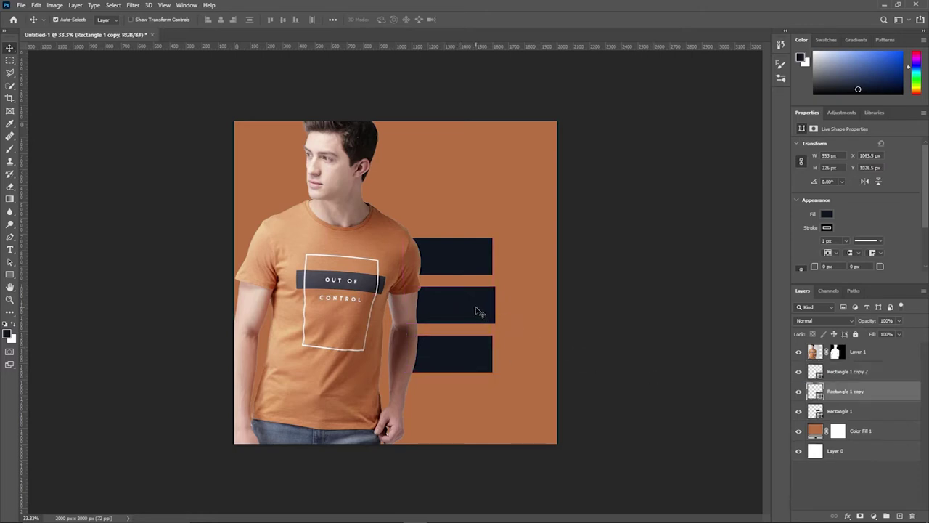
Step: Widen the middle bar so it extends farther right than the others
key("ctrl+t")
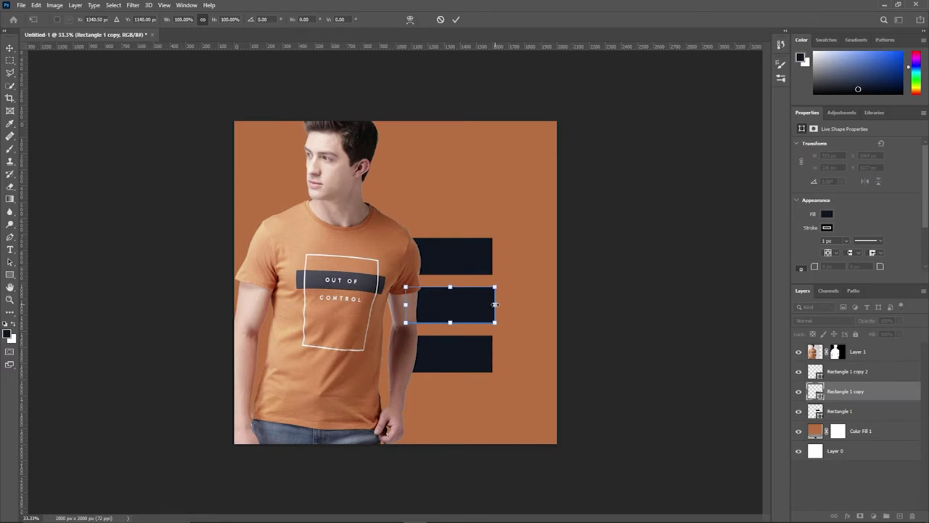
left_click_drag(494, 304, 515, 304)
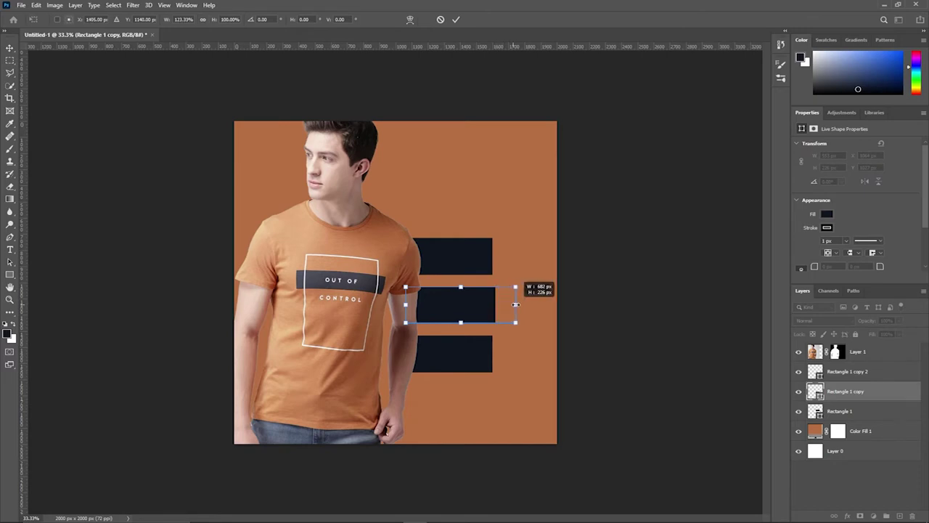
left_click_drag(515, 304, 521, 313)
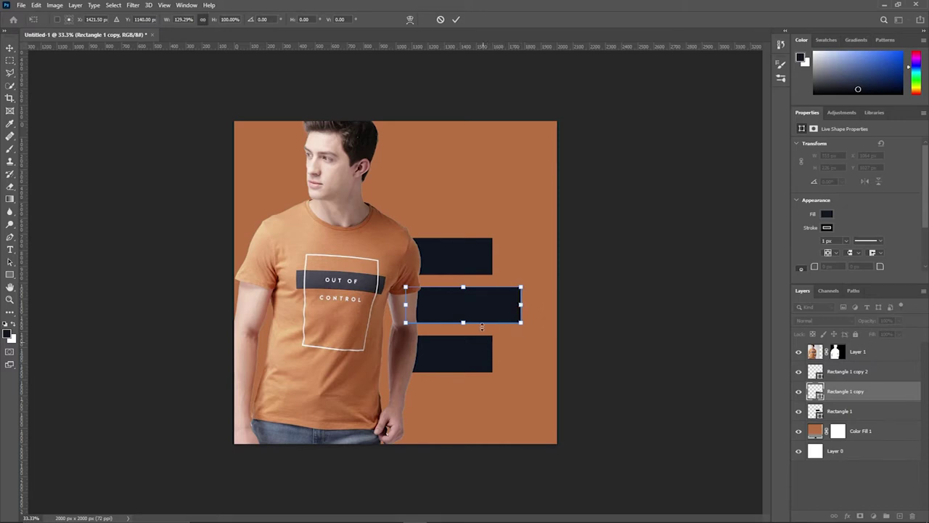
left_click(456, 20)
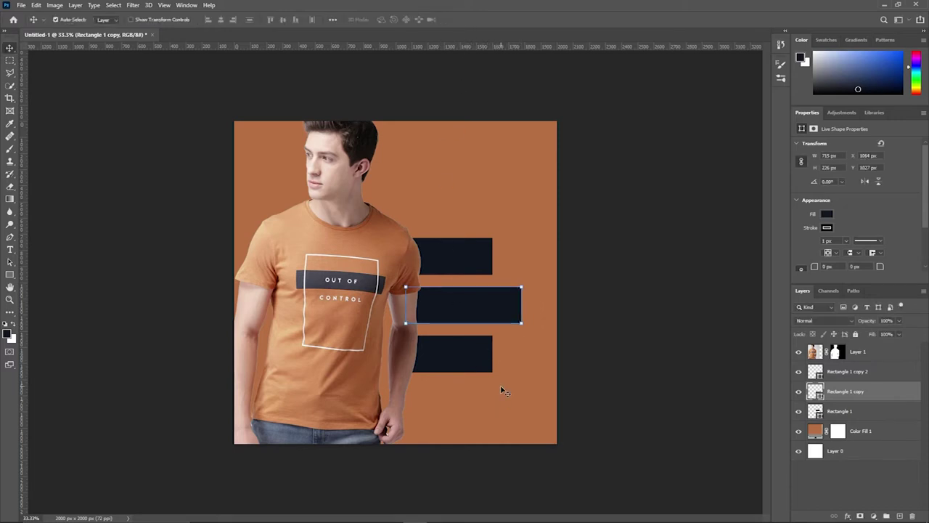
Step: Move the top, middle and bottom bars up to tighten their spacing, nudging the top bar right
left_click_drag(458, 255, 446, 240)
left_click_drag(446, 311, 448, 296)
mouse_move(442, 353)
left_mouse_down()
mouse_move(441, 337)
mouse_move(446, 342)
left_mouse_up()
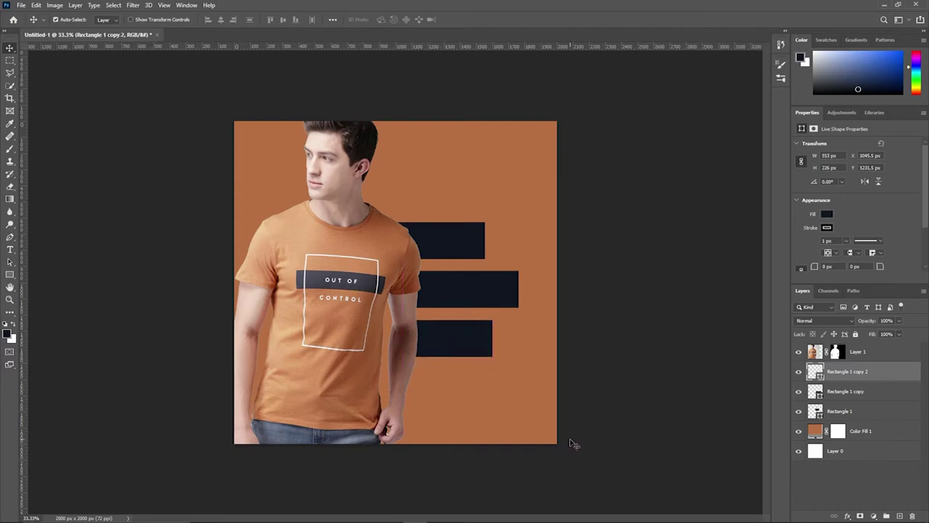
left_click(472, 245)
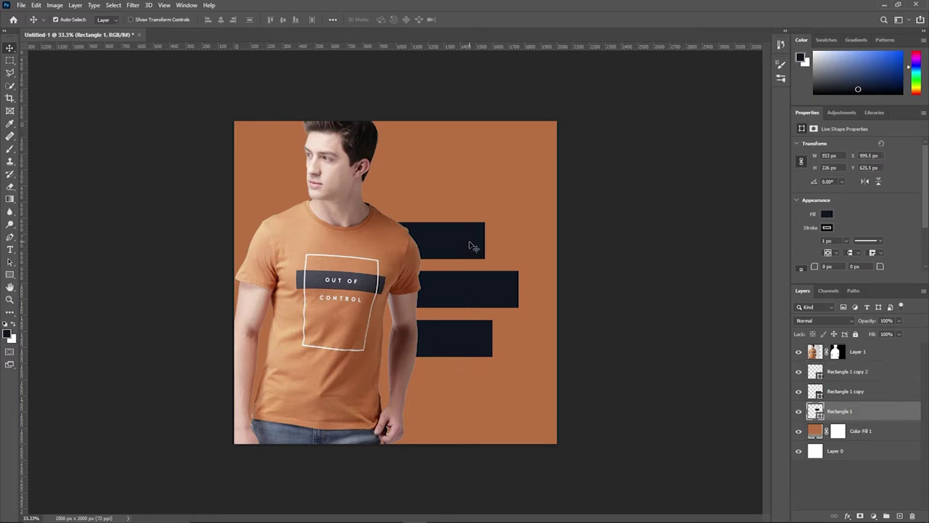
left_click_drag(470, 245, 471, 245)
Step: Type bold white MEN'S text and move it onto the top dark bar
left_click(9, 252)
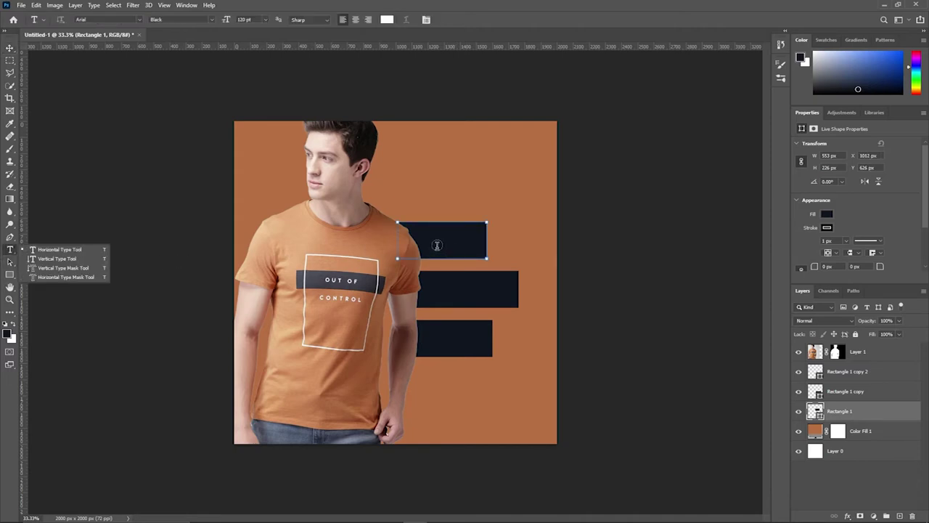
left_click(430, 191)
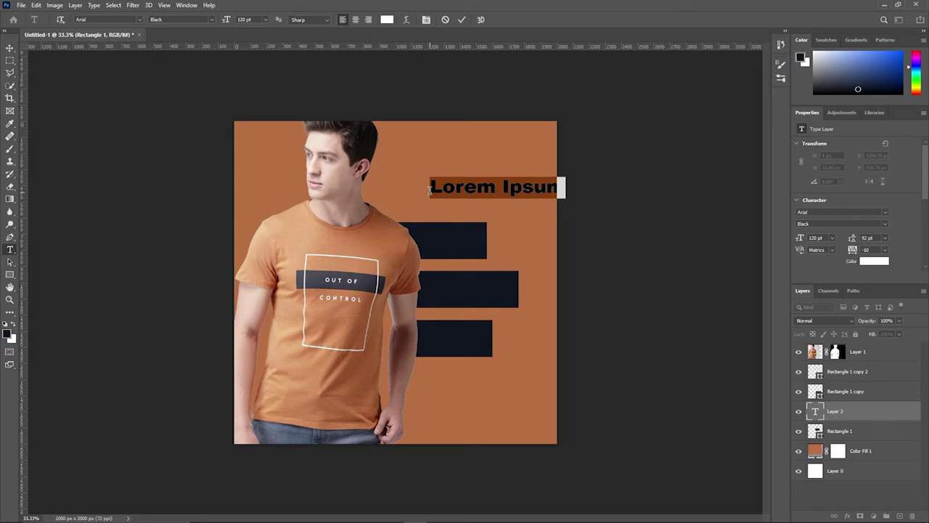
type("ME")
type("'")
type("S")
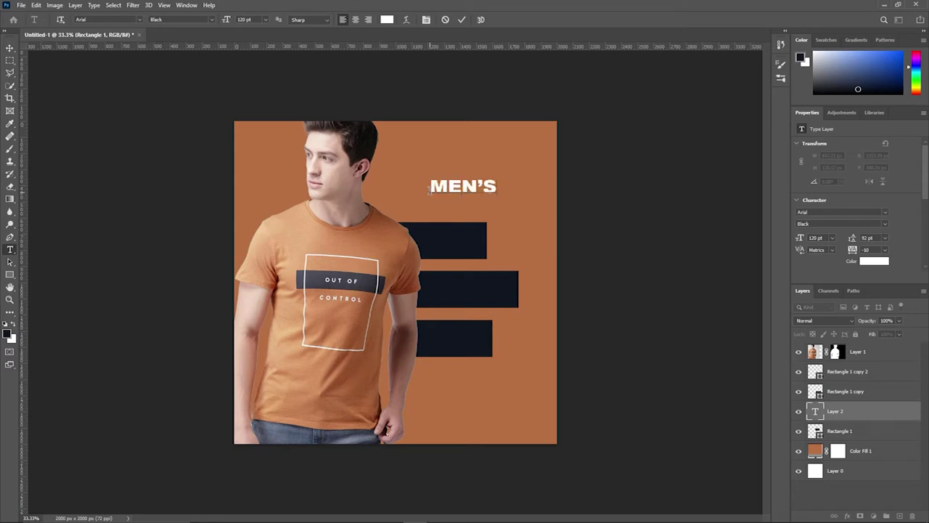
left_click(11, 47)
left_click_drag(470, 195, 458, 249)
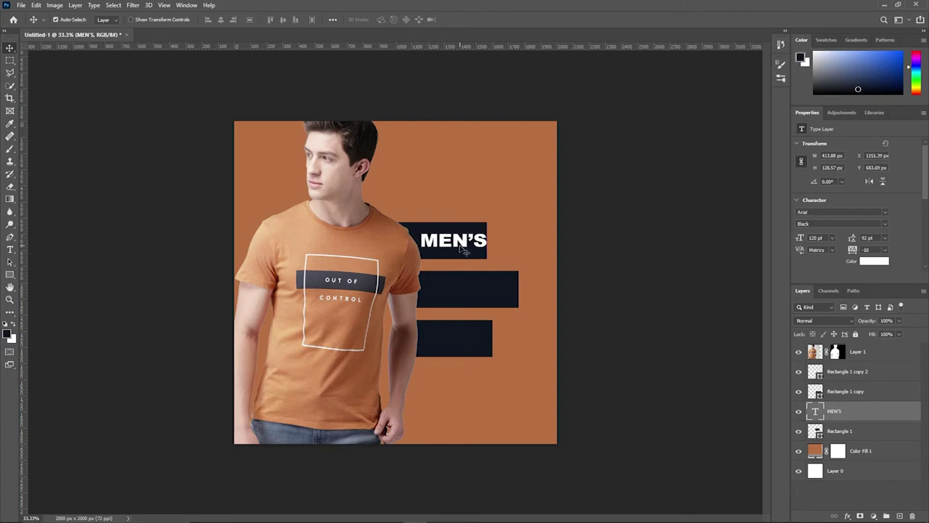
Step: Nudge the top bar and the MEN'S text with arrow keys to centre the word
key("Left")
key("Left")
key("Left")
key("Left")
key("Left")
key("Left")
left_click(464, 234)
key("Right")
key("Right")
key("Right")
key("Right")
key("Right")
key("Right")
key("Down")
key("Down")
key("Down")
key("Down")
key("Down")
key("Down")
key("Up")
key("Up")
key("Up")
key("Up")
key("Up")
key("Up")
left_click(460, 248)
key("Right")
key("Right")
key("Right")
key("Down")
key("Down")
key("Down")
key("Right")
key("Right")
key("Right")
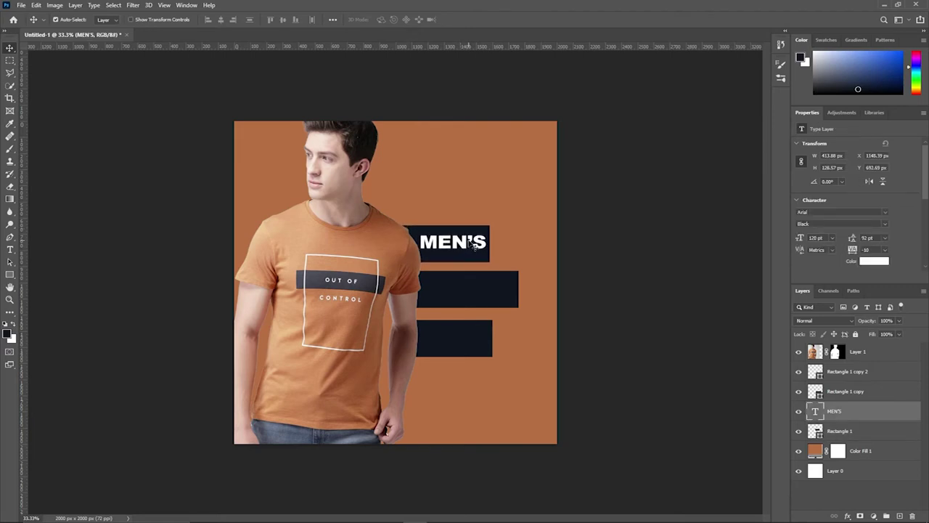
Step: Colour MEN'S with the orange sampled from the background and Alt-drag a copy downward
left_click(872, 261)
left_click(529, 194)
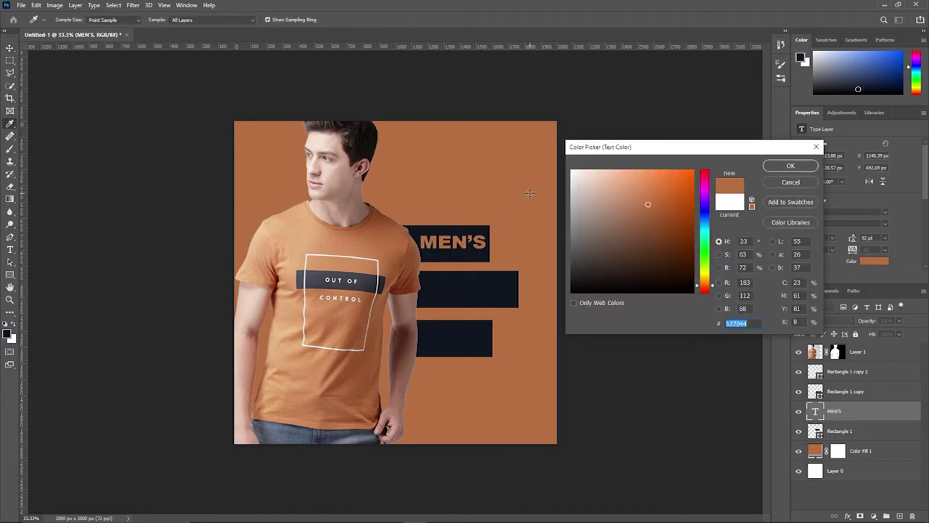
left_click(790, 165)
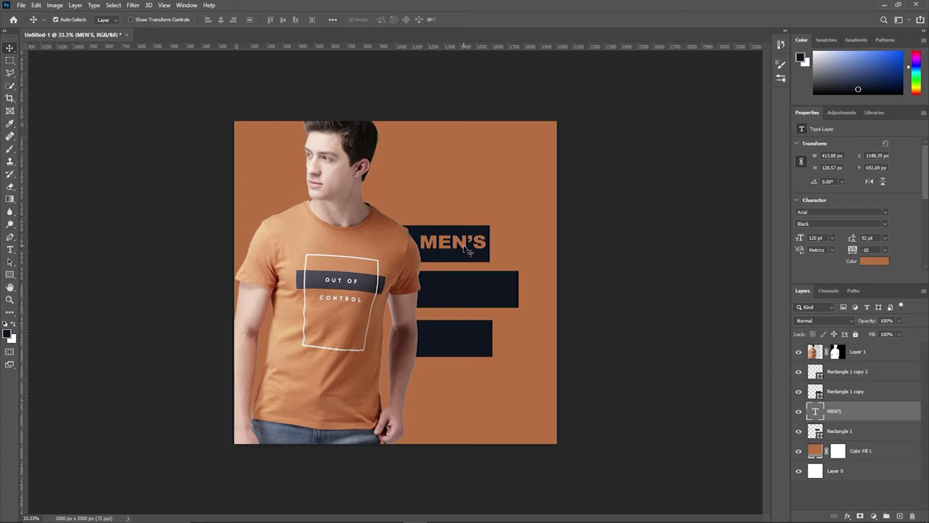
left_click_drag(468, 251, 469, 299)
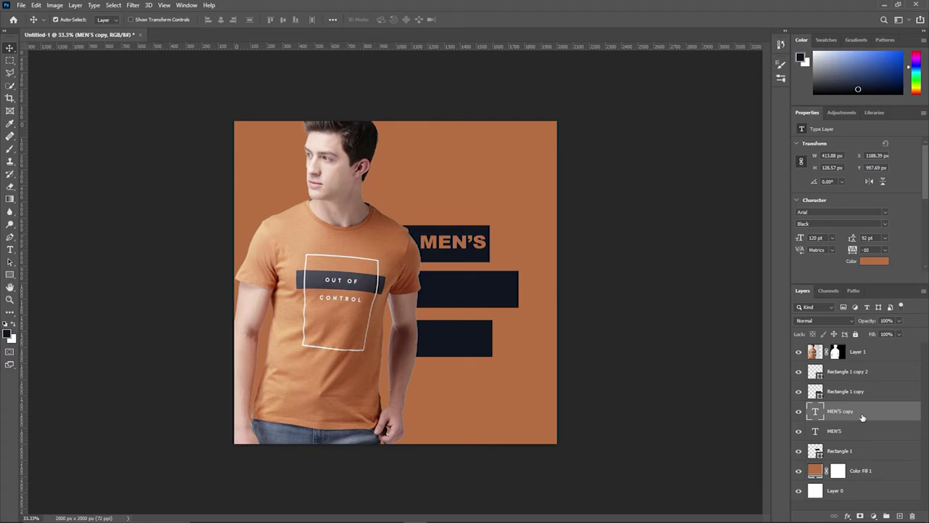
Step: Redo the copy with Ctrl+J, stack it above the bars and place it on the middle bar
key("ctrl+z")
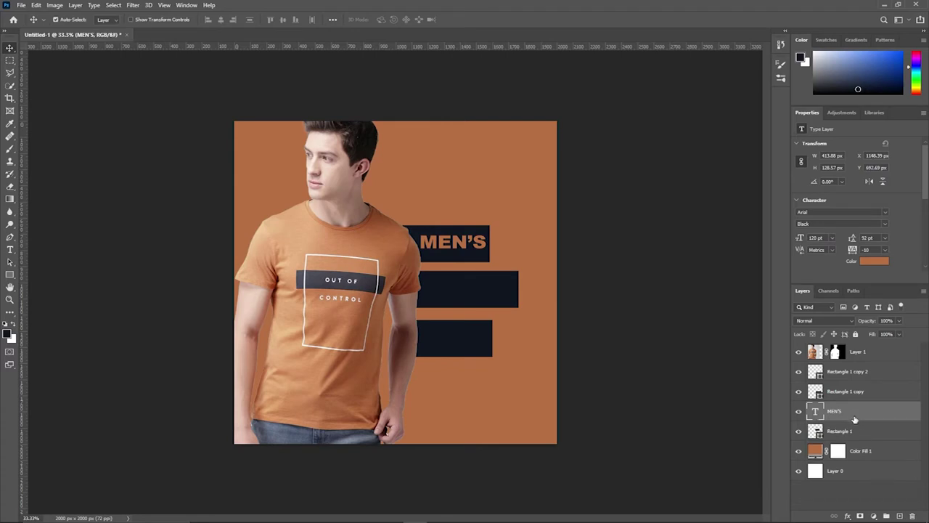
key("ctrl+j")
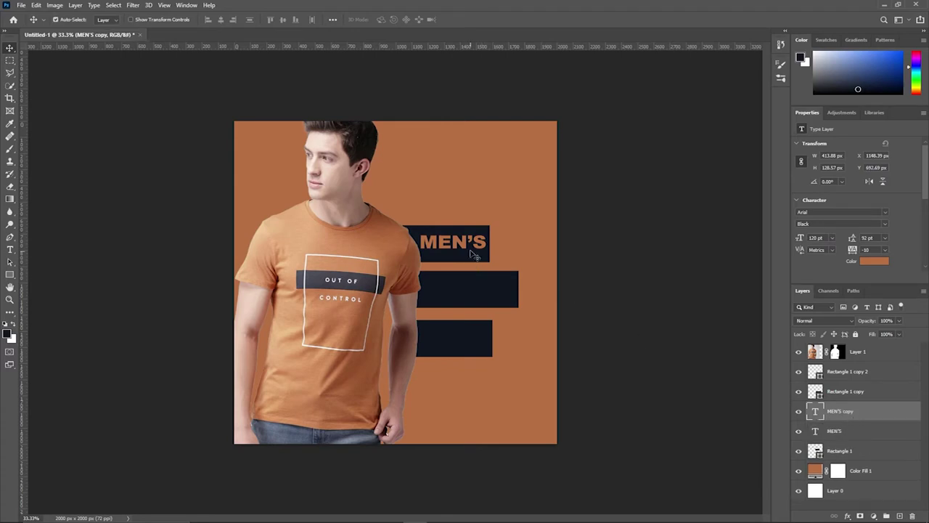
left_click_drag(464, 244, 467, 294)
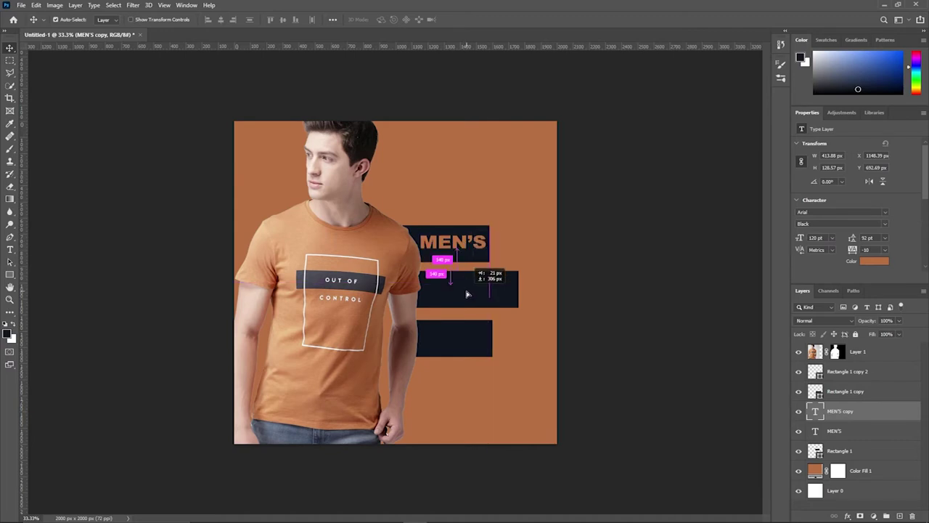
left_click_drag(871, 411, 871, 370)
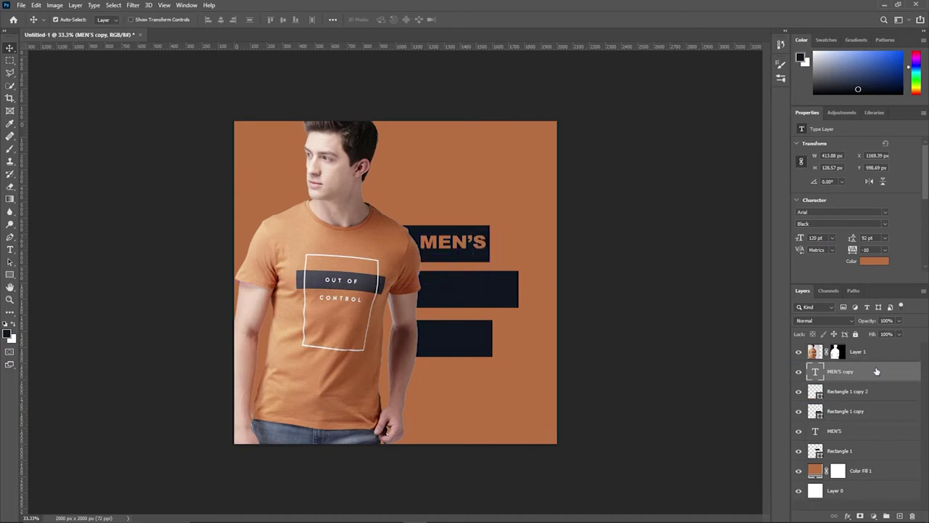
left_click_drag(466, 297, 479, 293)
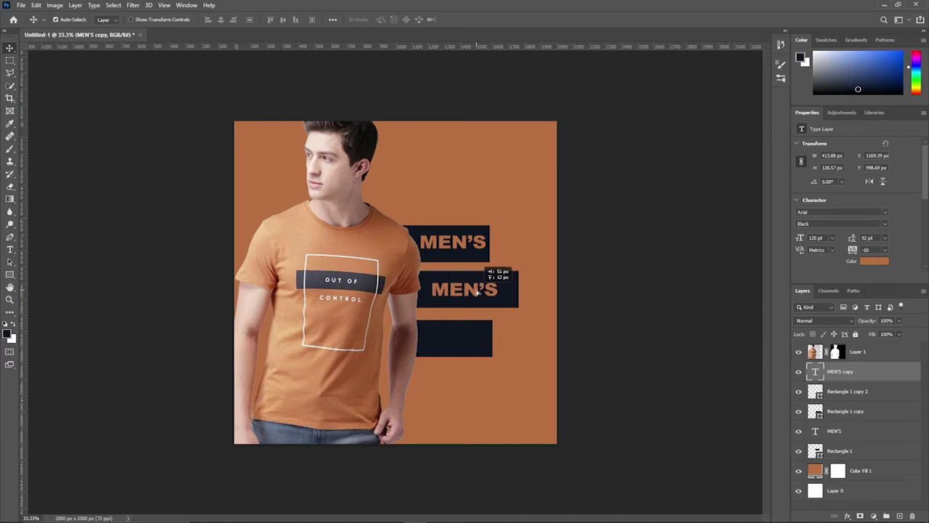
Step: Change the copied text to COTTON and nudge it inside the middle dark bar
double_click(482, 295)
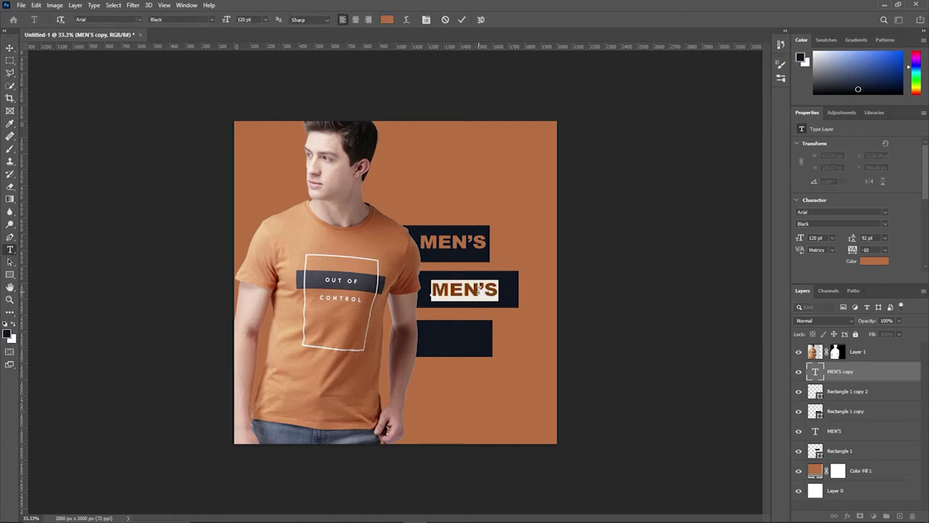
type("COTTON")
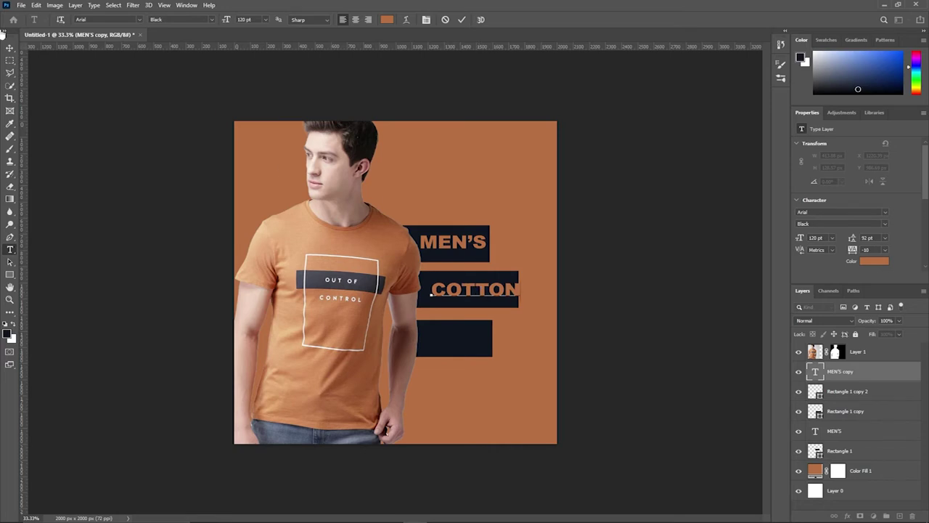
left_click(11, 48)
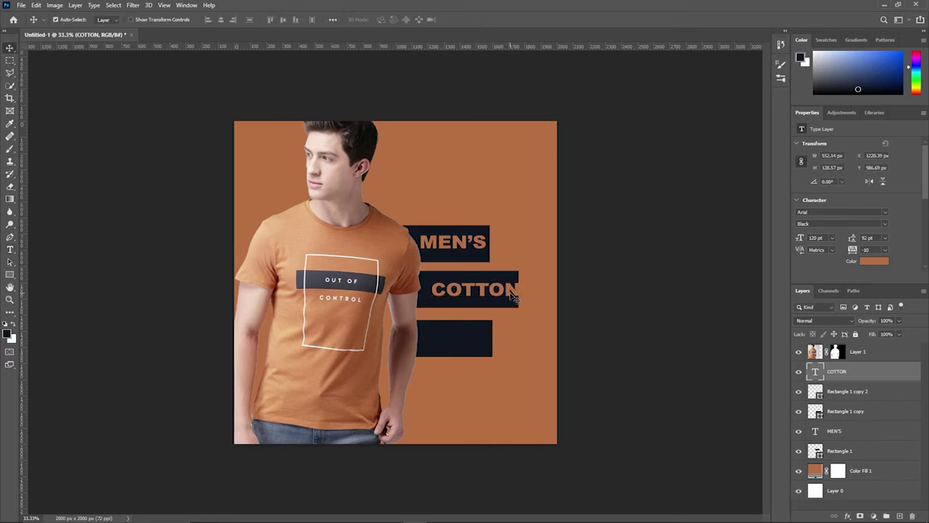
left_click_drag(511, 292, 498, 294)
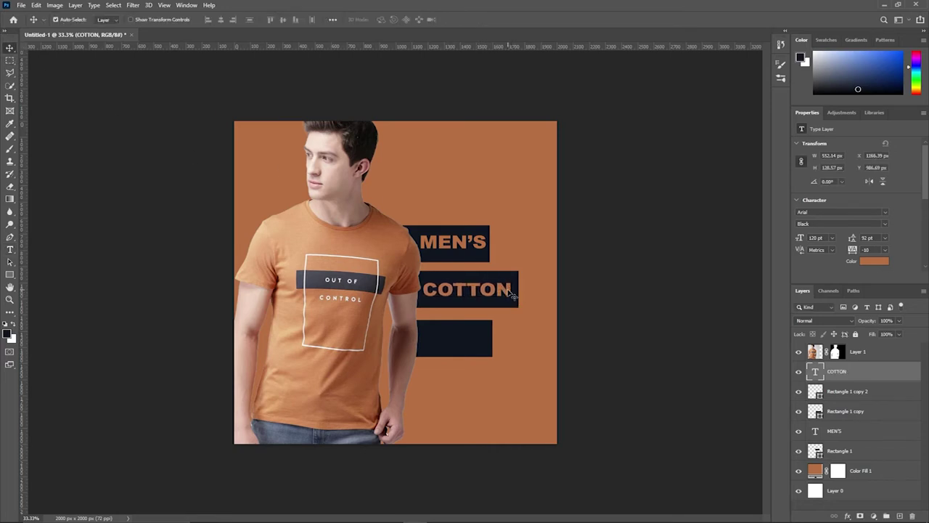
key("Right")
key("Right")
key("Right")
key("Down")
key("Down")
key("Down")
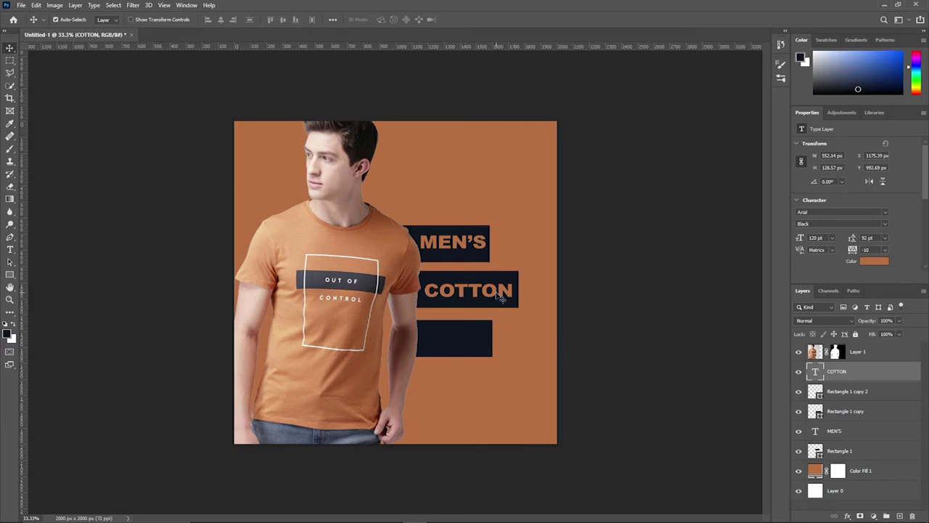
Step: Duplicate the COTTON text onto the bottom dark bar and retype it as T-SHIRT
key("ctrl+j")
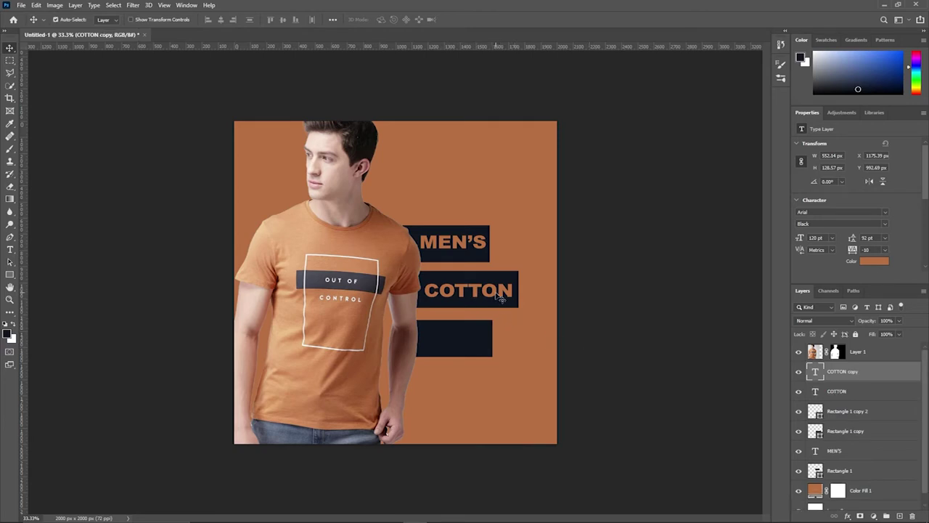
left_click_drag(479, 294, 472, 347)
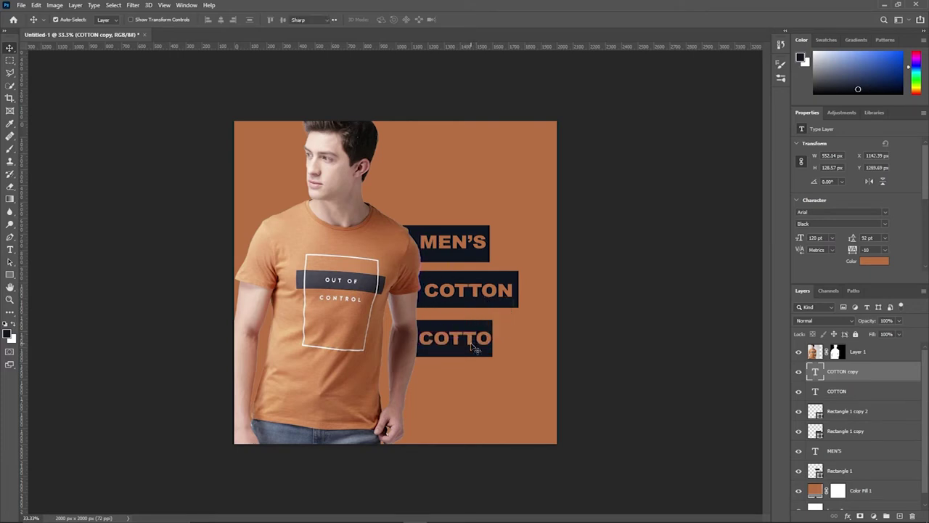
double_click(473, 347)
type("T-")
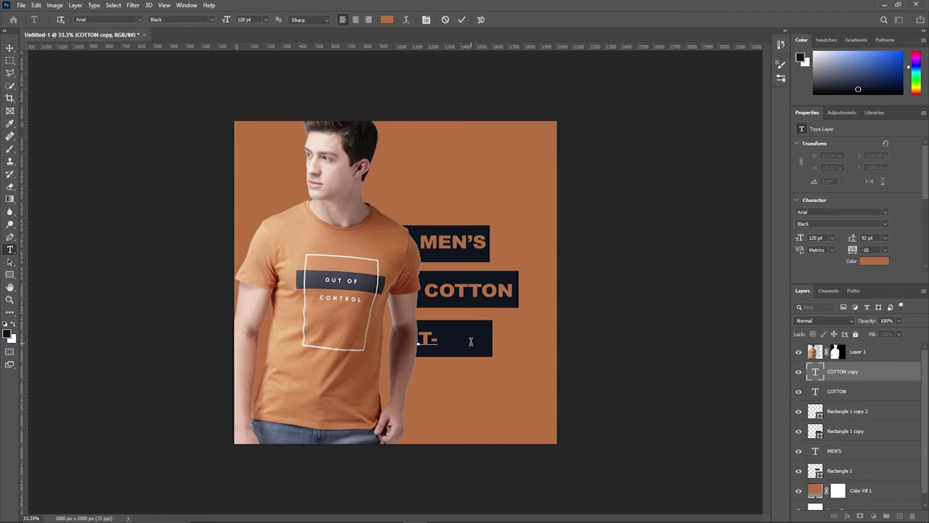
type("SHIRT")
left_click(10, 47)
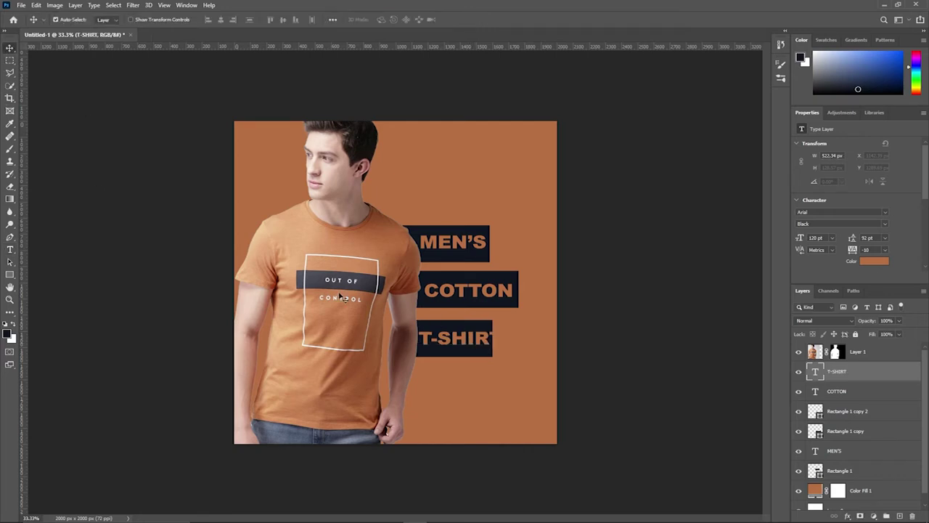
Step: Widen the bottom navy rectangle to fit T-SHIRT and nudge the text right
left_click(469, 353)
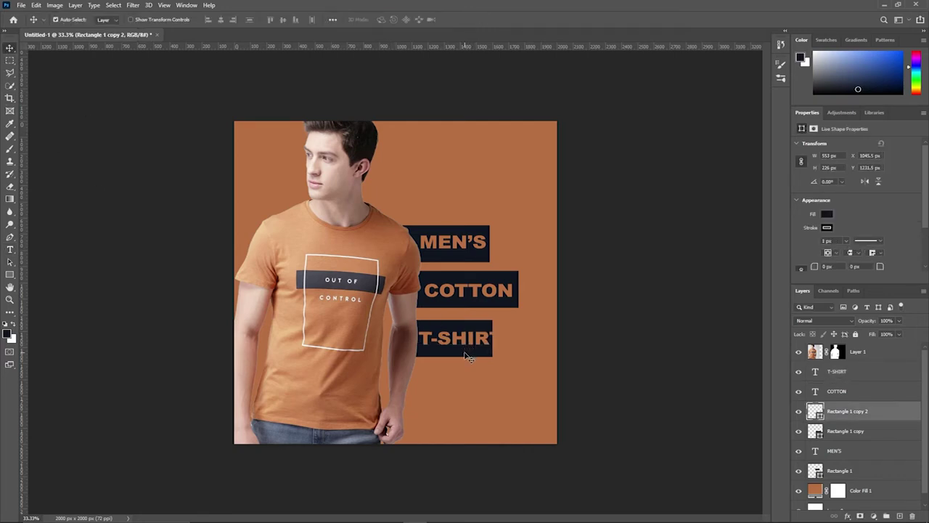
key("ctrl+t")
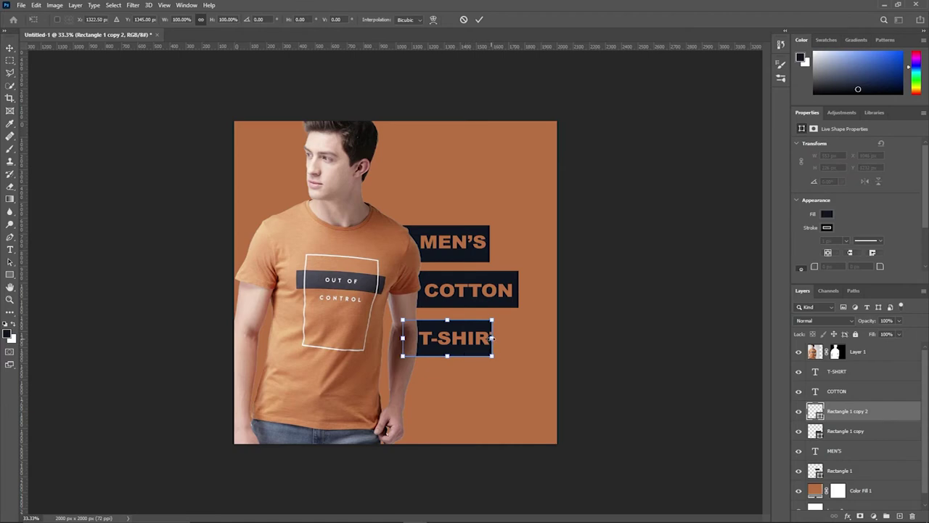
left_click_drag(492, 338, 511, 338)
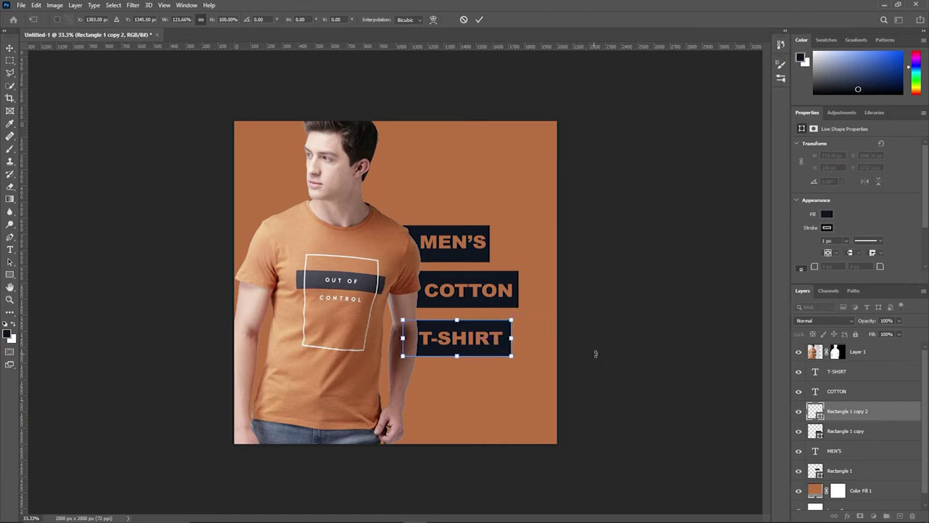
left_click(480, 21)
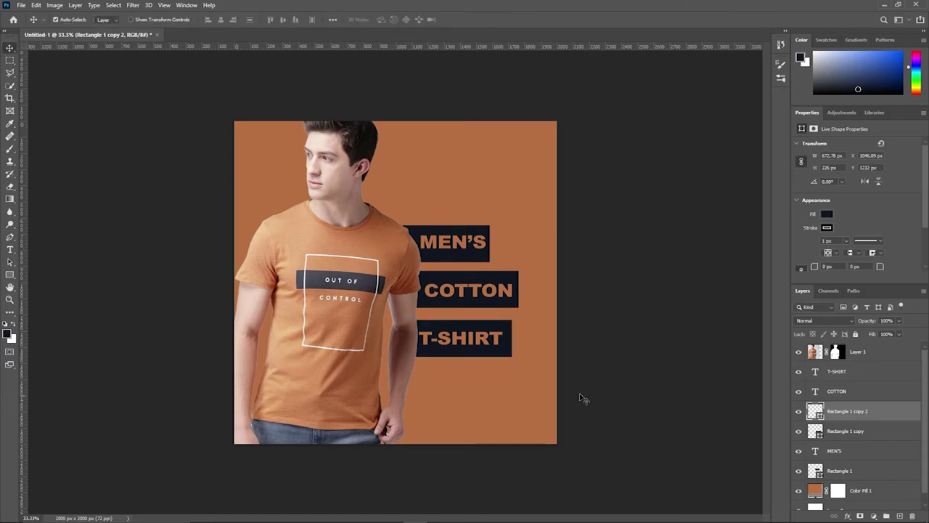
left_click(480, 345)
key("Right")
key("Right")
key("Right")
key("Right")
key("Right")
key("Right")
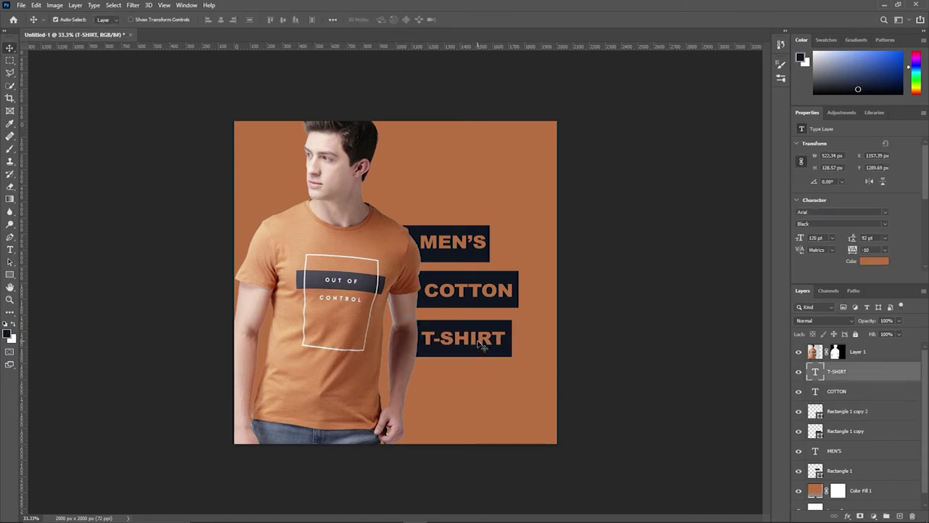
key("Right")
key("Right")
key("Right")
left_click(338, 224)
Step: Give the model photo a soft drop shadow at 22% opacity with increased distance and spread
left_click(848, 515)
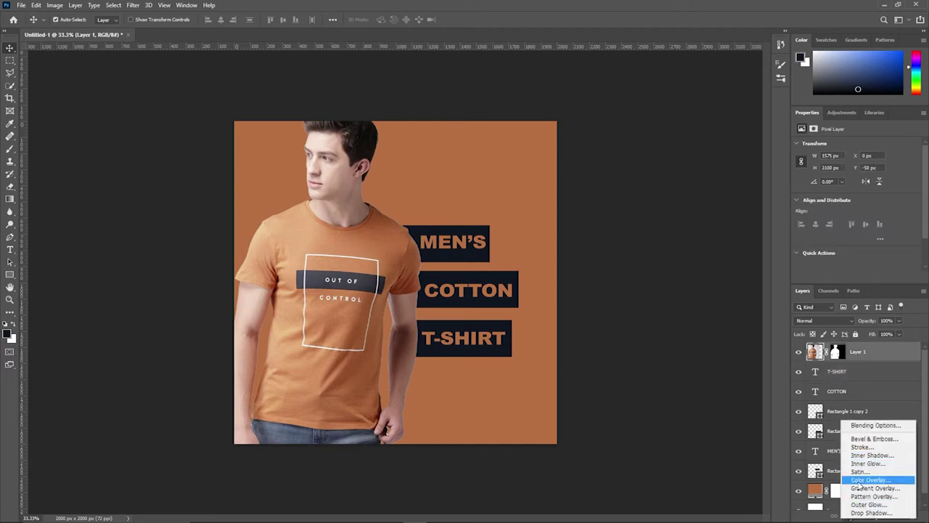
left_click(868, 513)
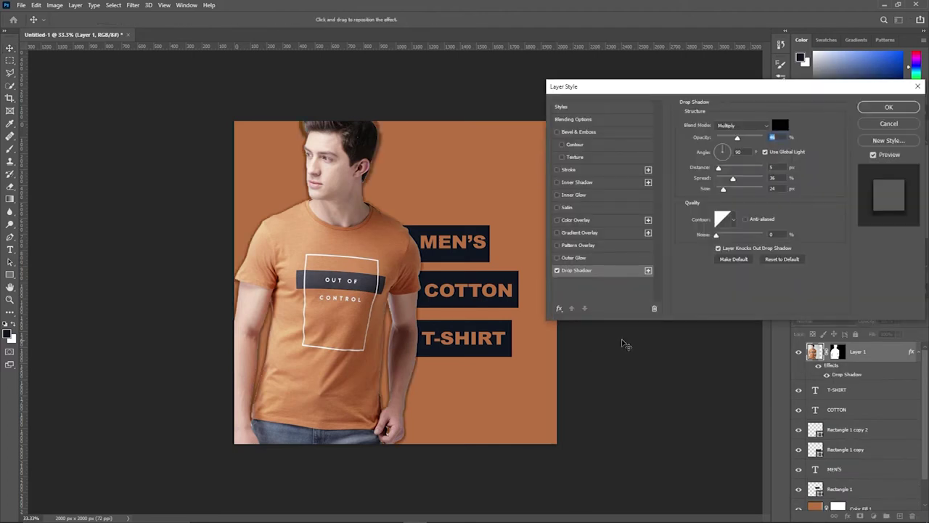
left_click_drag(380, 150, 386, 157)
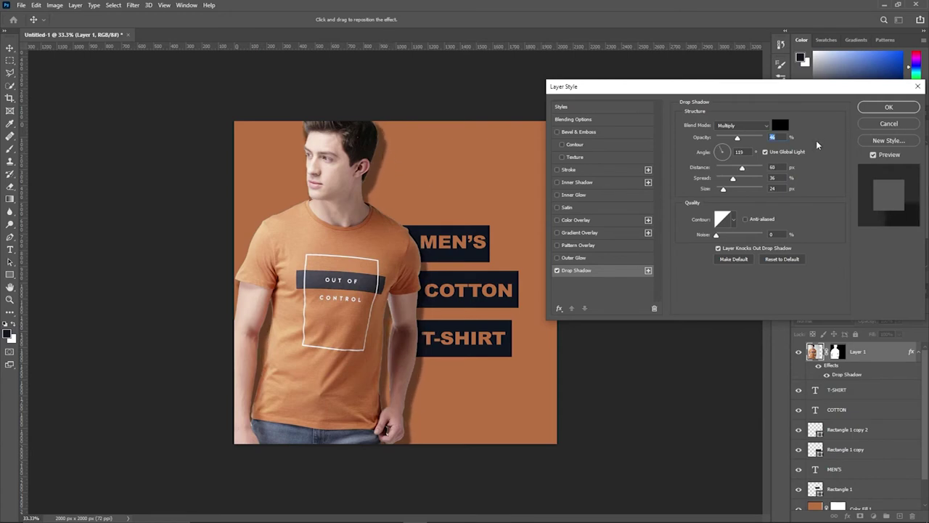
left_click(739, 139)
left_click_drag(741, 140, 725, 142)
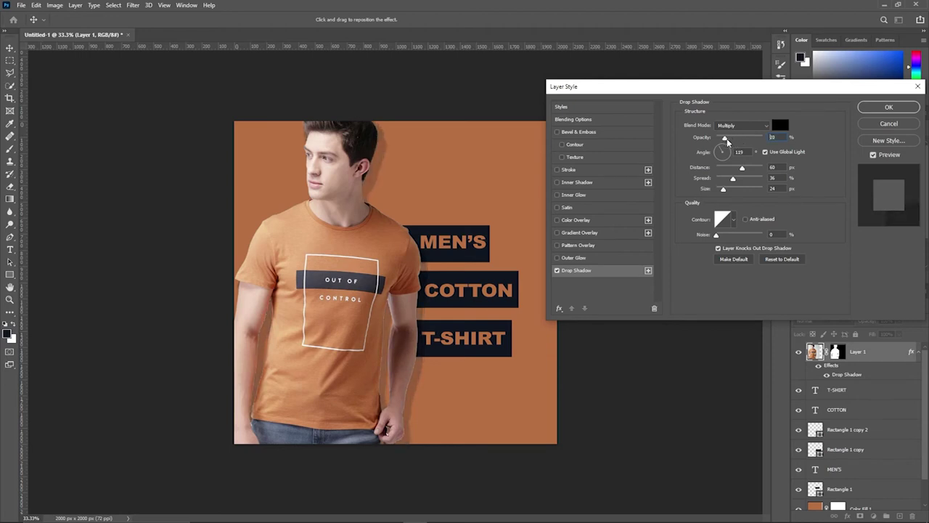
left_click_drag(725, 142, 727, 140)
mouse_move(733, 179)
left_mouse_down()
mouse_move(742, 181)
mouse_move(723, 180)
mouse_move(728, 191)
left_mouse_up()
left_click(891, 110)
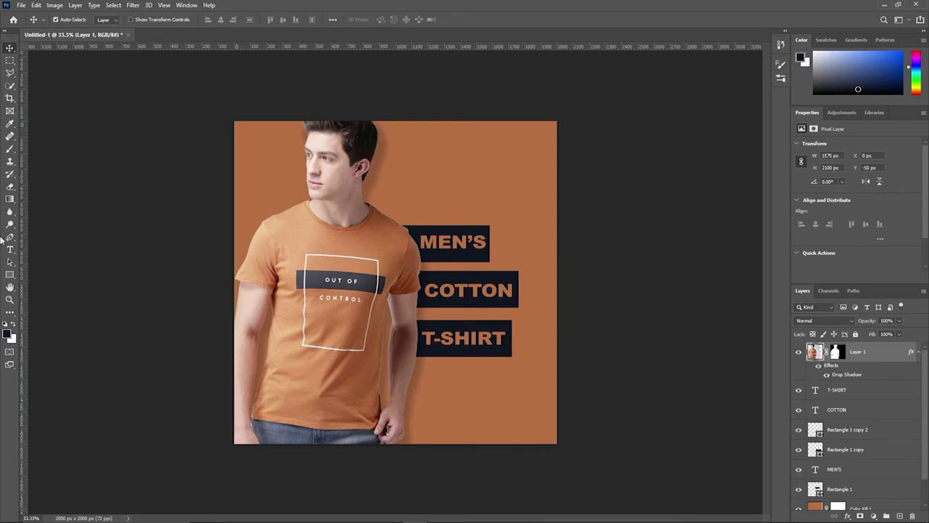
Step: Pick the ring brush and try stamping a white ring behind the model, undoing each attempt
left_click(10, 274)
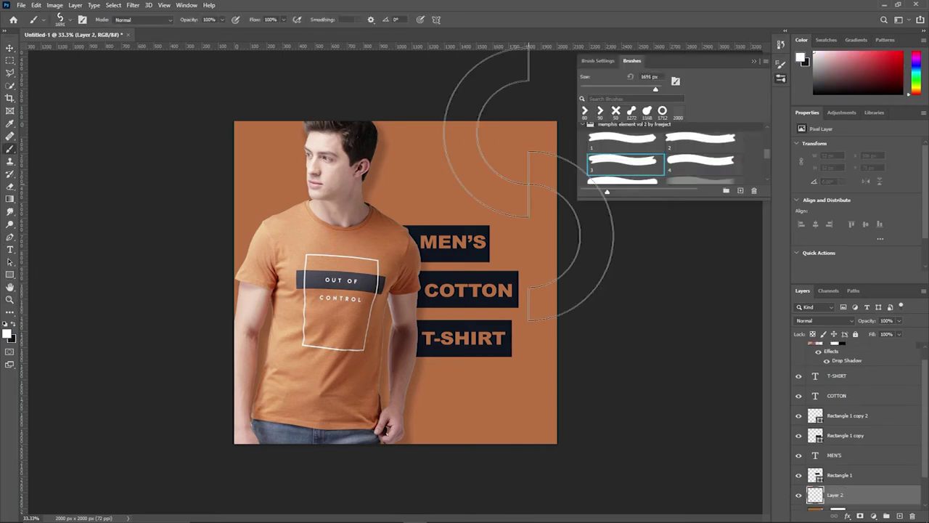
left_click(653, 168)
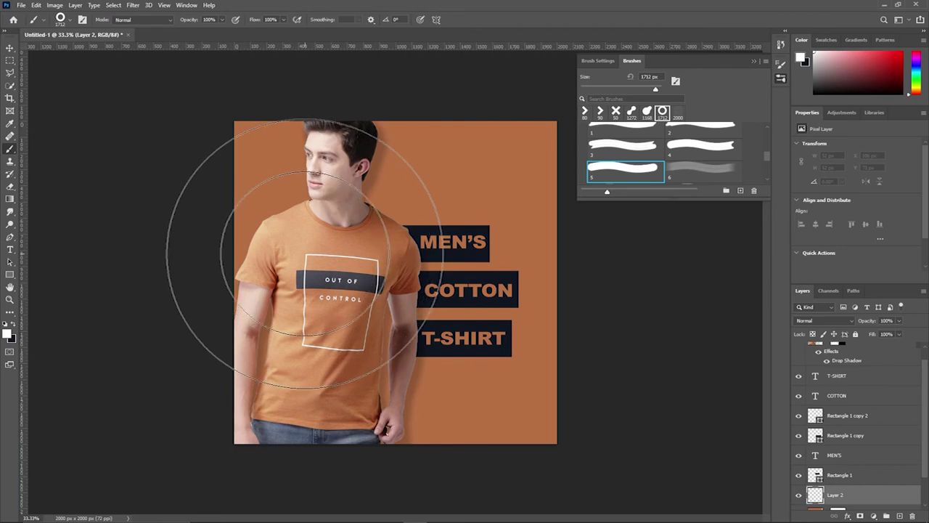
left_click(305, 254)
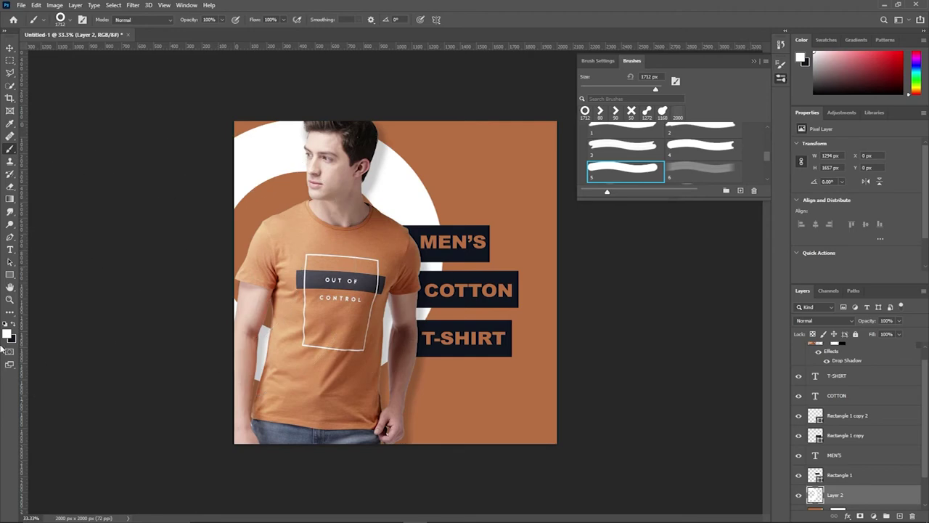
key("ctrl+z")
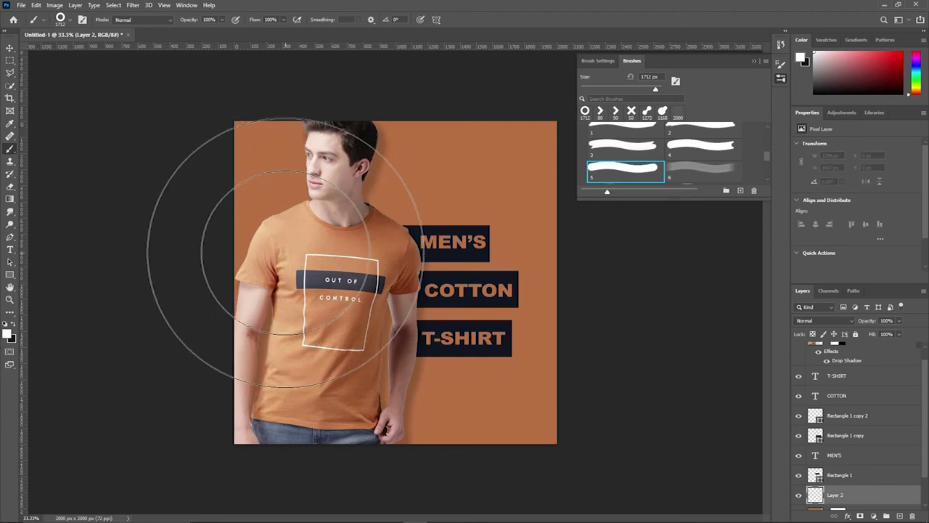
left_click(282, 247)
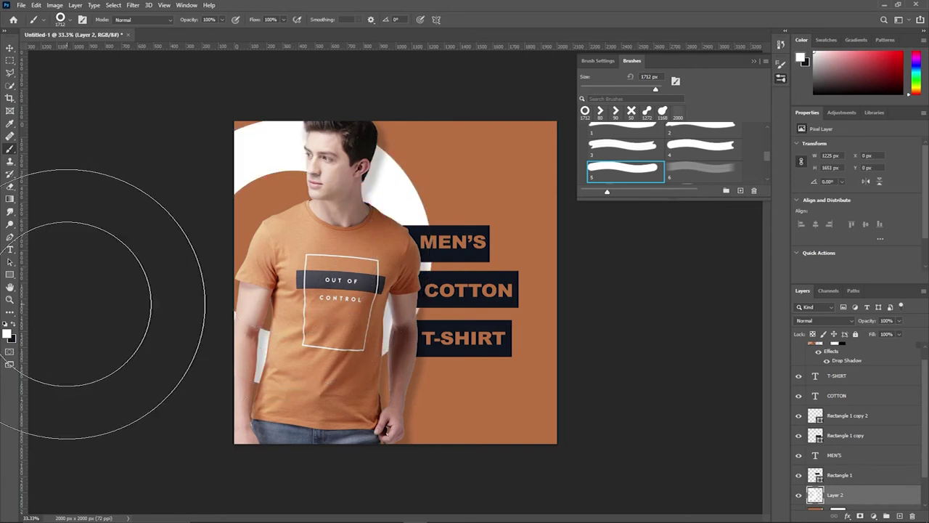
key("ctrl+z")
Step: Enlarge the ring brush to 2600 px and stamp the final white ring behind the model
key("bracketright")
key("bracketright")
key("bracketright")
key("bracketright")
key("bracketright")
key("bracketright")
key("bracketright")
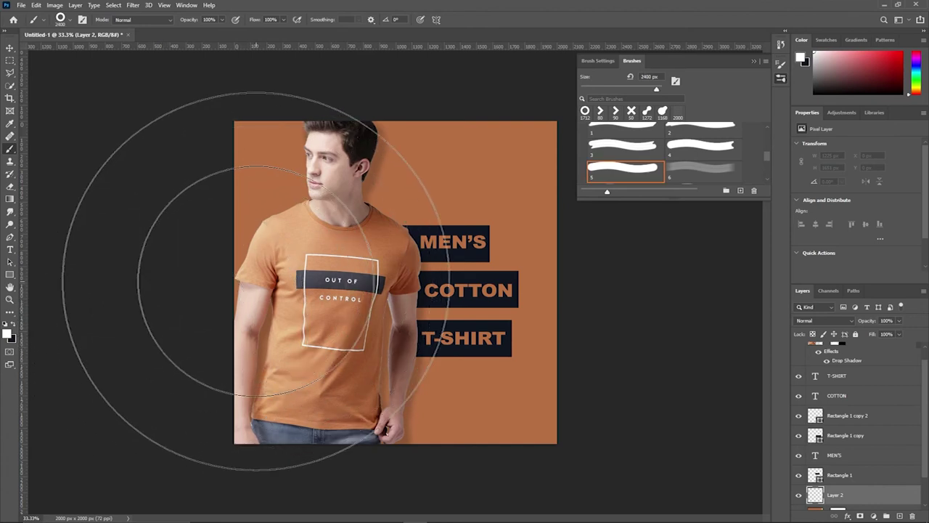
left_click(254, 281)
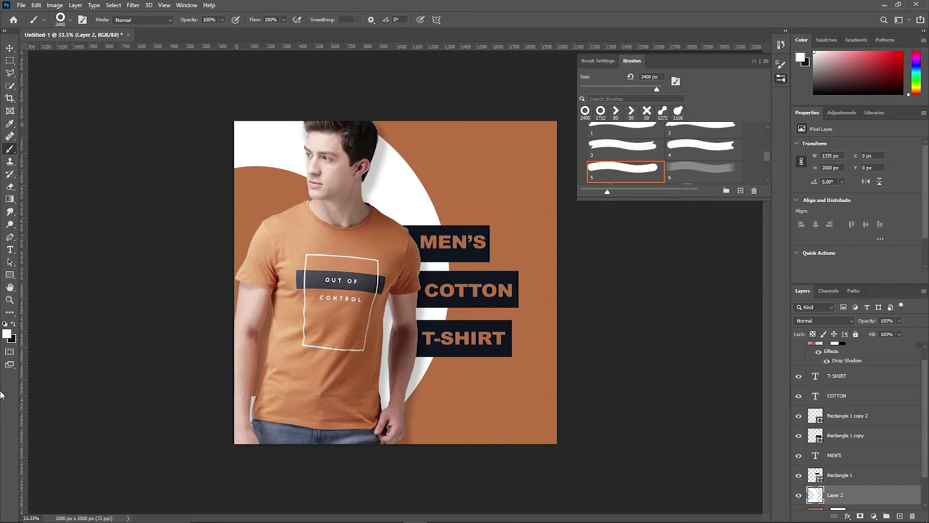
key("ctrl+z")
key("bracketright")
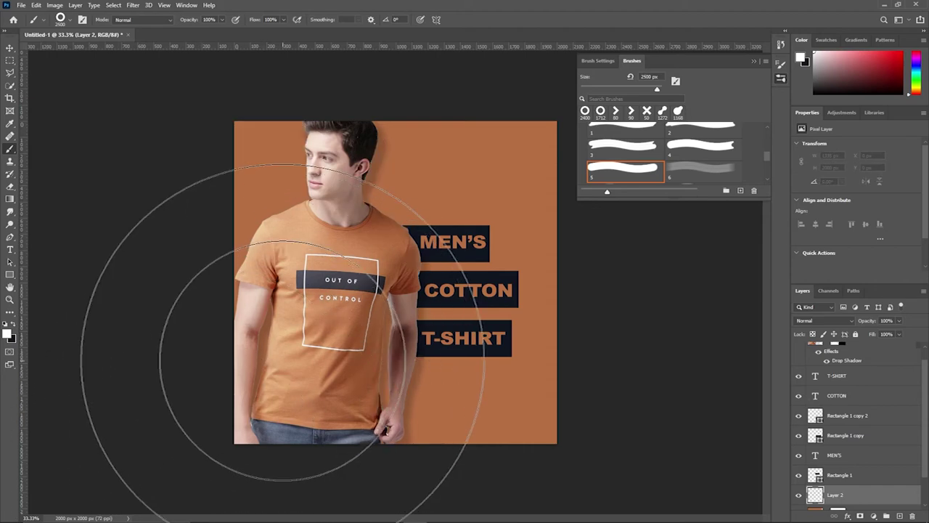
key("bracketright")
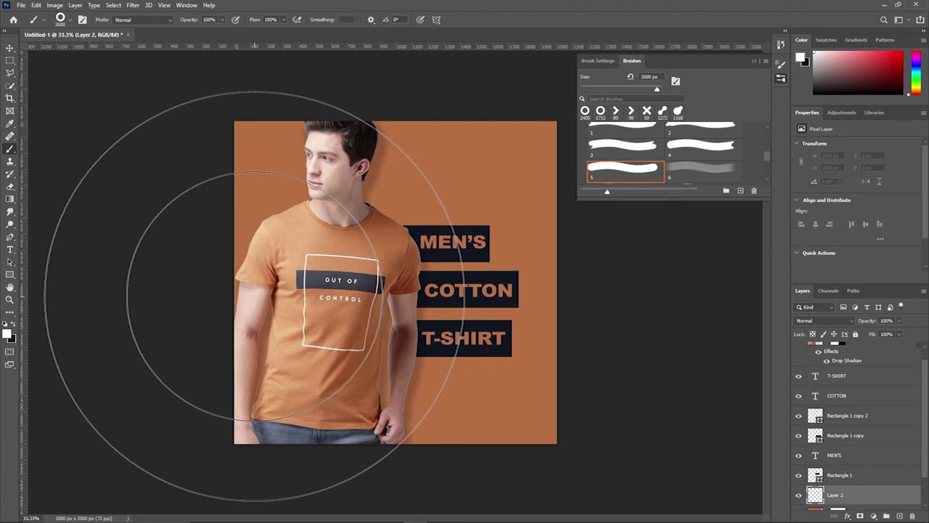
left_click(255, 296)
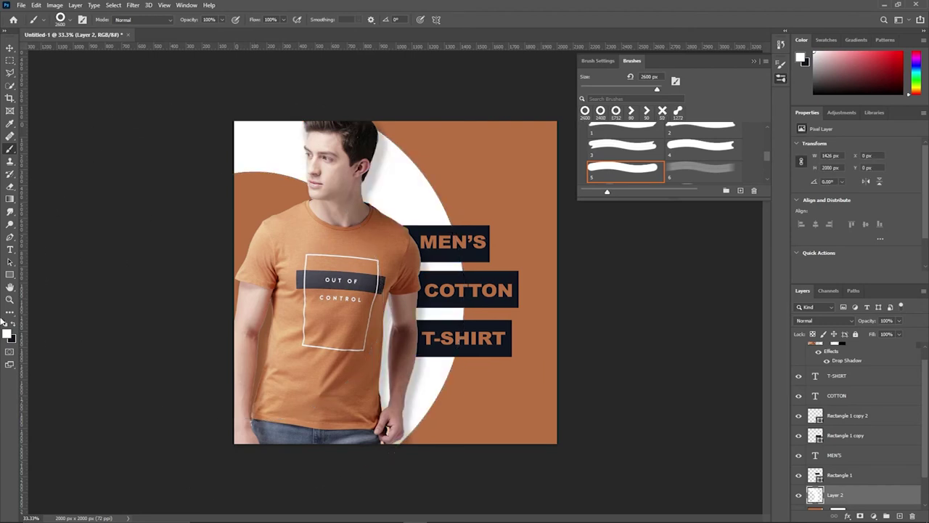
left_click(10, 47)
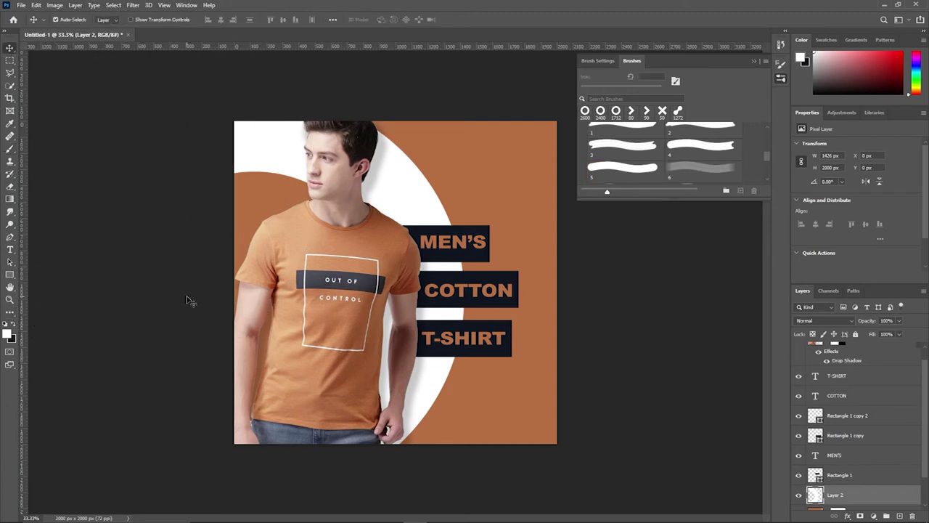
Step: Add a NEW DESIGN text layer near the top-right and right-align it
key("t")
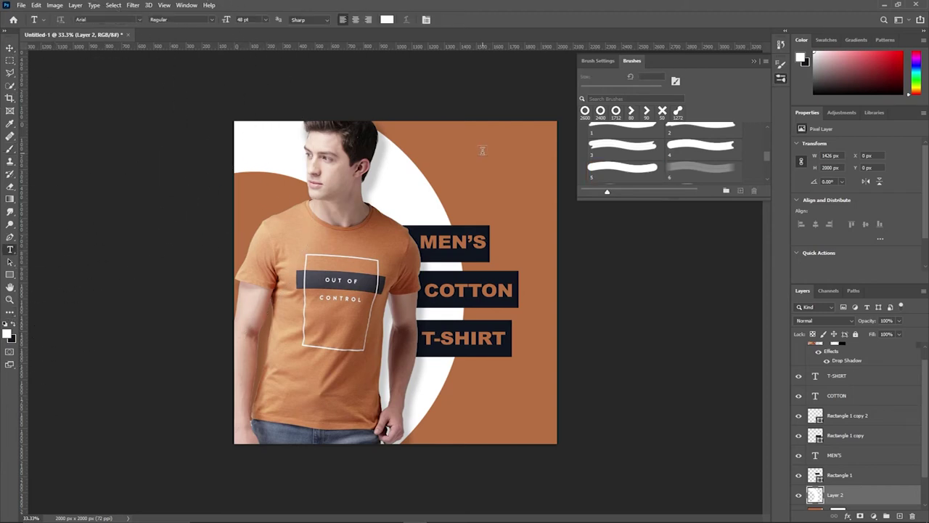
left_click(482, 150)
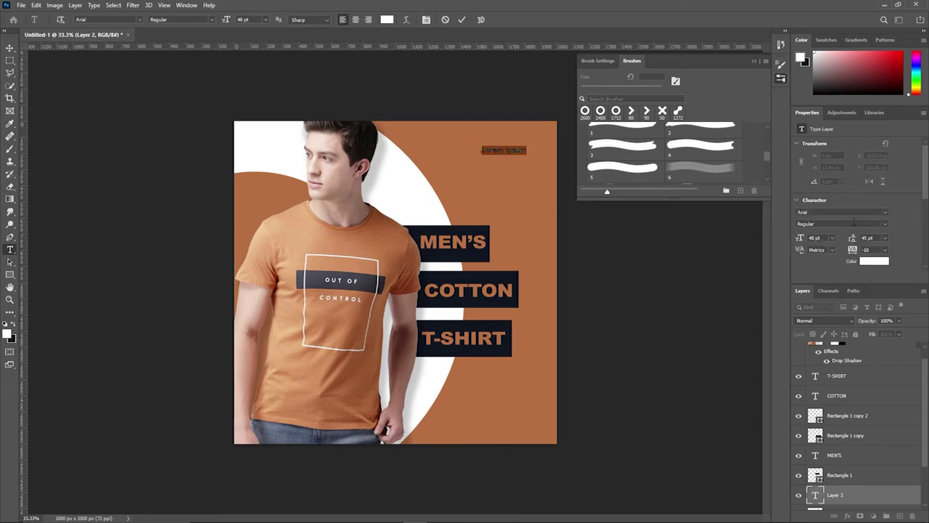
type("NEW")
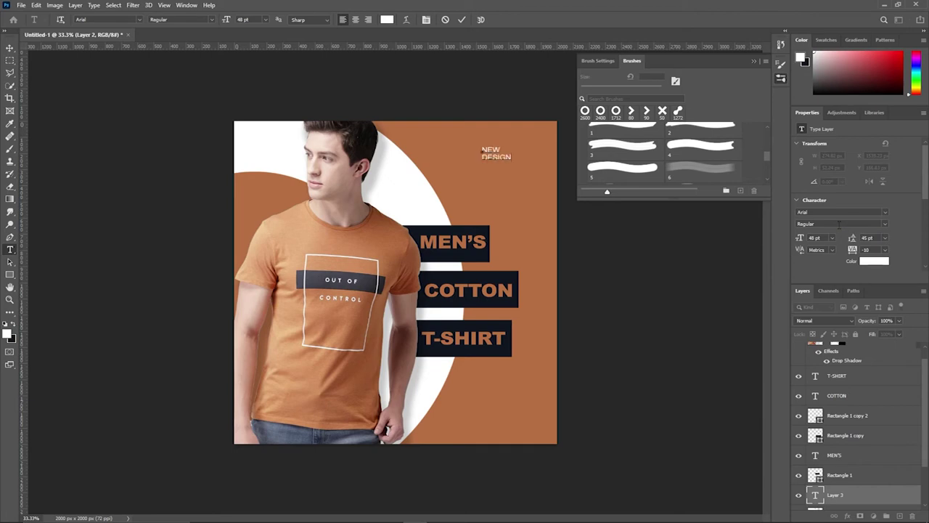
left_click(10, 47)
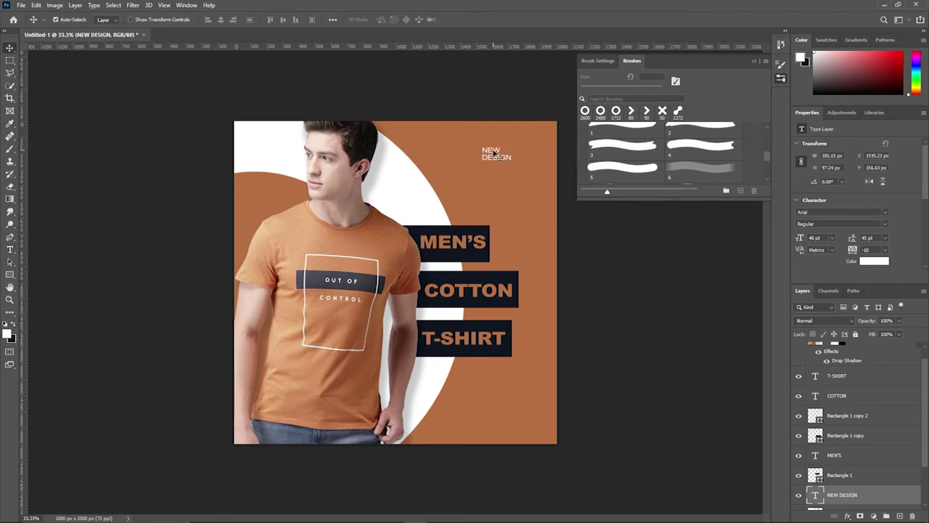
left_click_drag(926, 185, 926, 225)
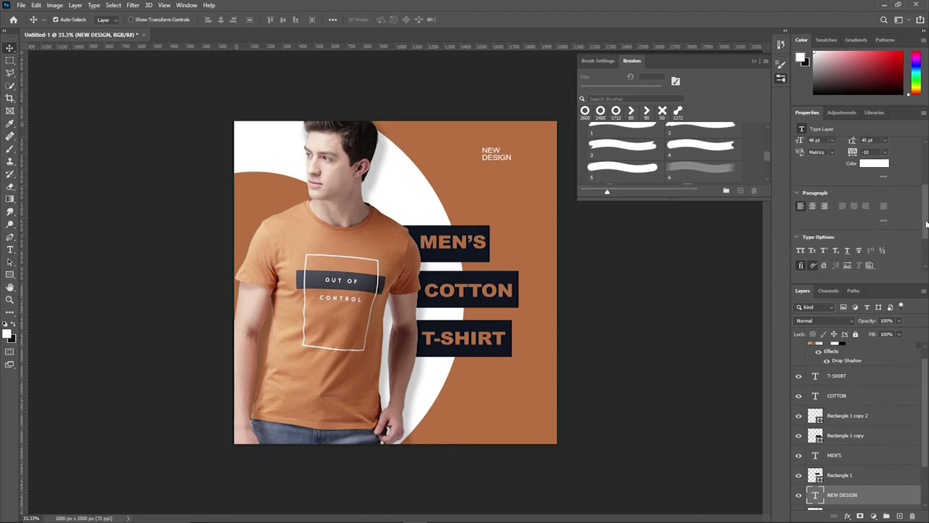
left_click(824, 206)
left_click_drag(476, 158, 530, 165)
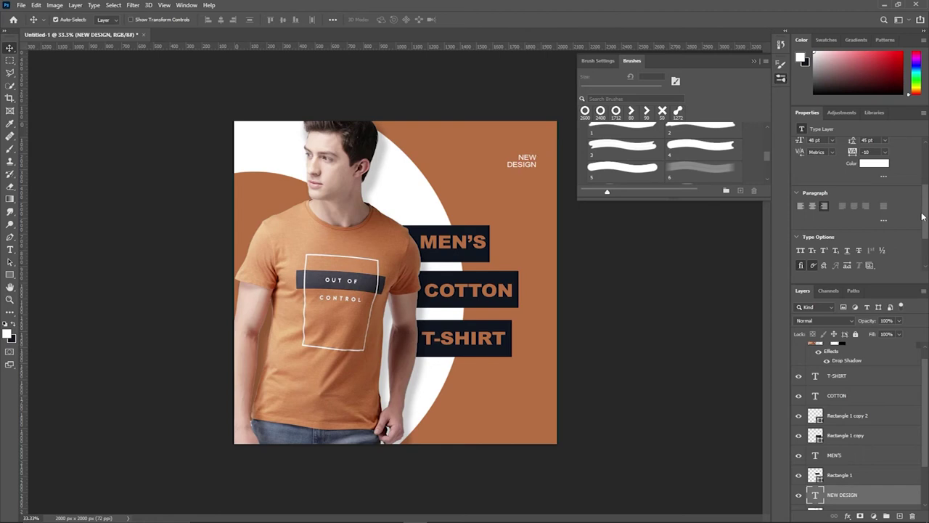
Step: Set NEW DESIGN to Black weight at 72 pt, adjust its leading, and reset tracking to 0
scroll(922, 216, "up", 3)
left_click(887, 211)
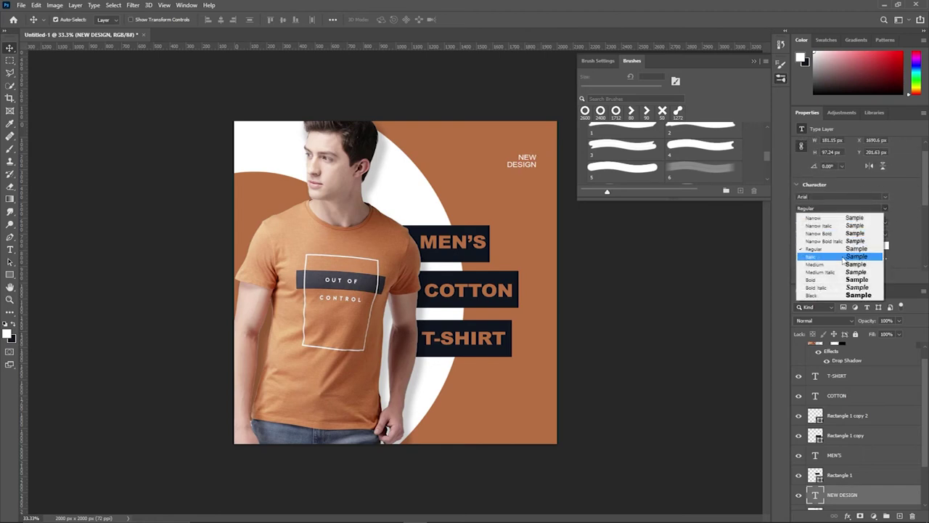
left_click(833, 294)
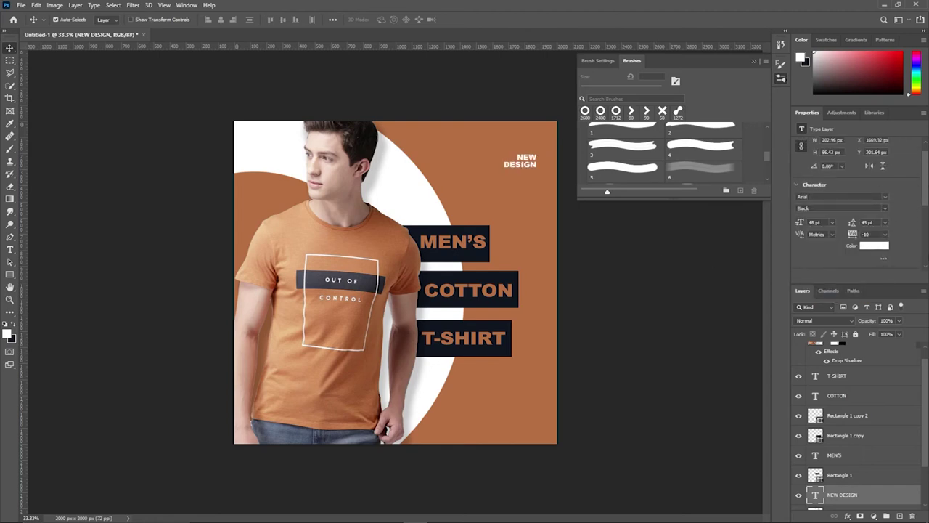
left_click(832, 222)
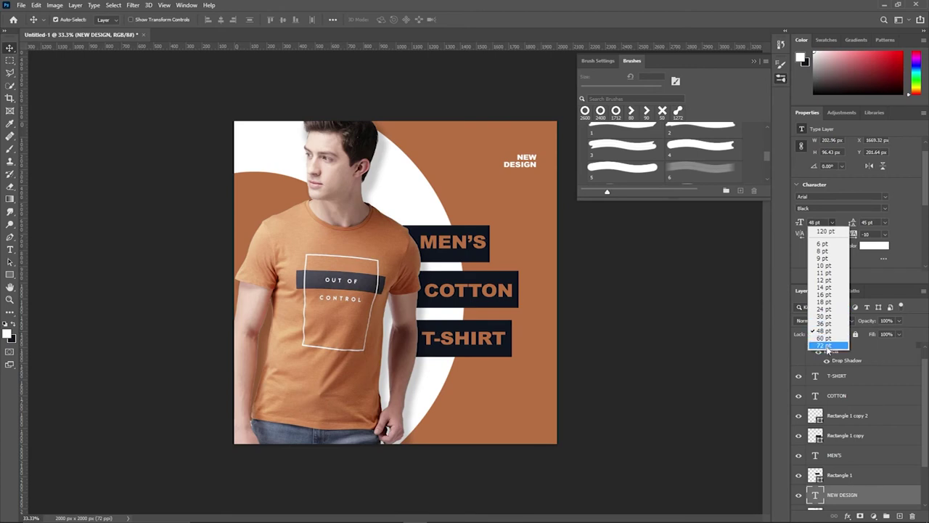
left_click(826, 345)
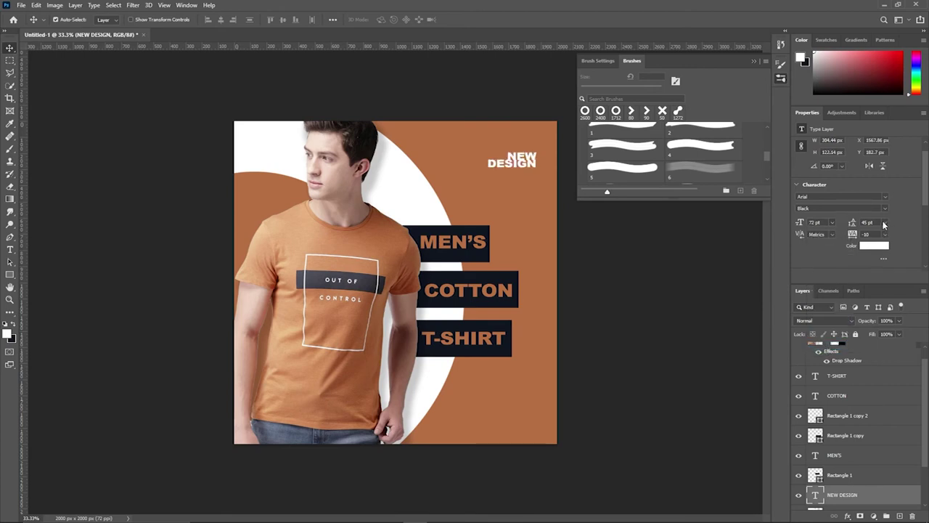
key("Up")
key("Up")
key("Up")
key("Up")
key("Up")
key("Up")
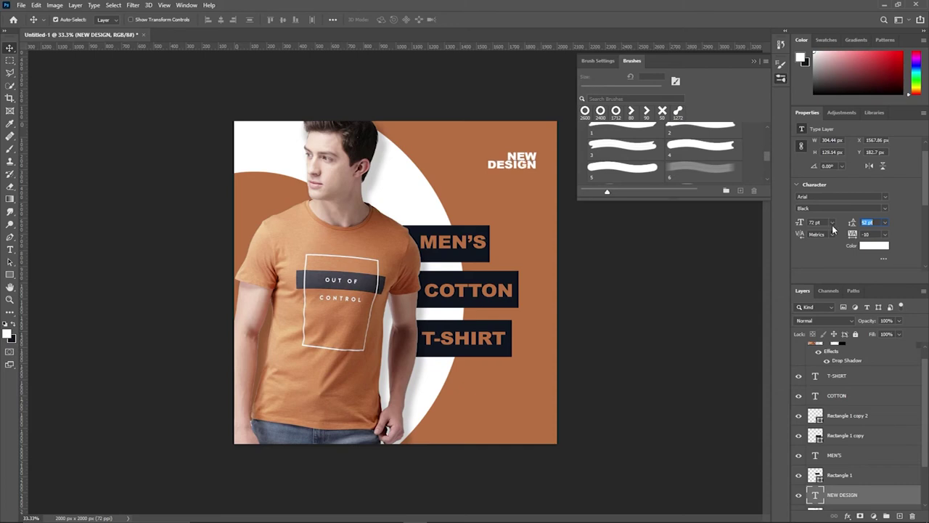
key("Up")
key("Up")
key("Up")
key("Up")
key("Up")
key("Up")
key("Down")
key("Down")
left_click(885, 234)
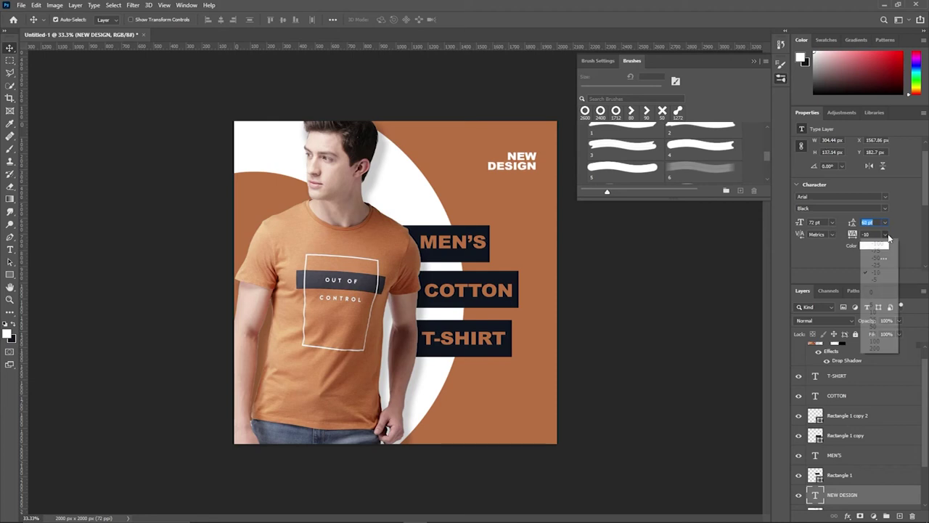
left_click(880, 294)
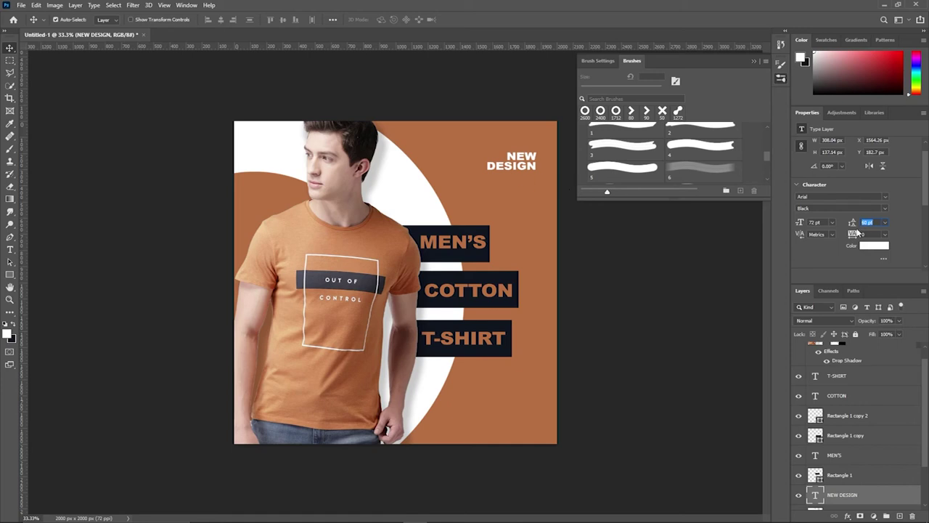
Step: Set NEW DESIGN to 100 pt with 79 pt leading and move it into the top-right corner
left_click(825, 222)
type("100")
key("Return")
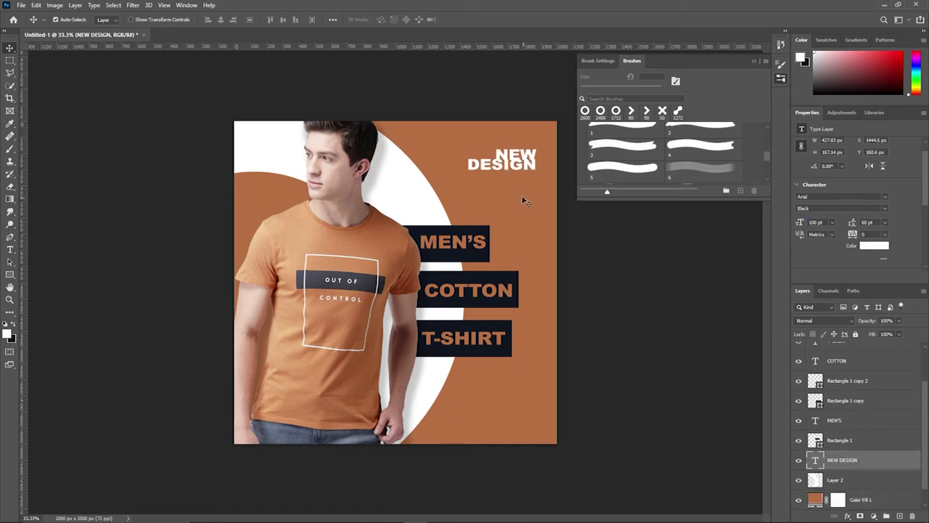
key("Up")
key("Up")
type("79")
key("Return")
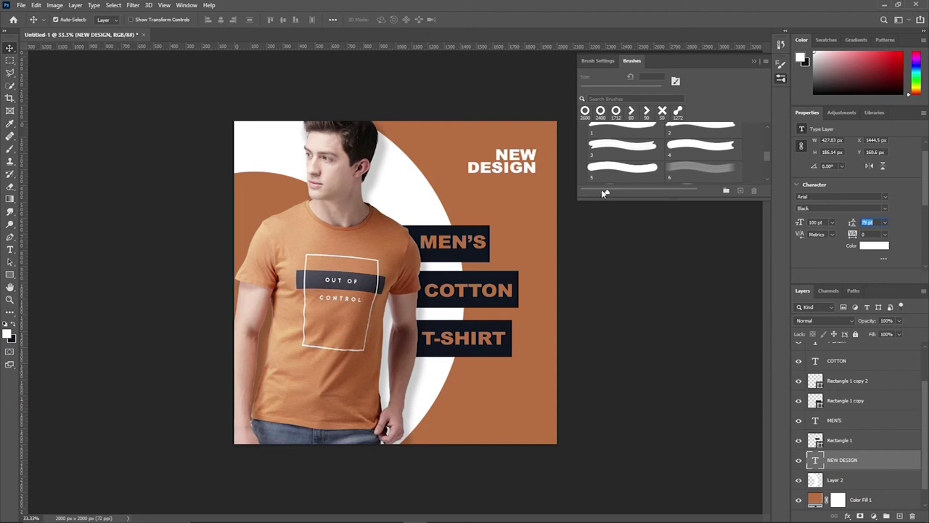
mouse_move(528, 162)
left_mouse_down()
mouse_move(537, 155)
mouse_move(521, 151)
left_mouse_up()
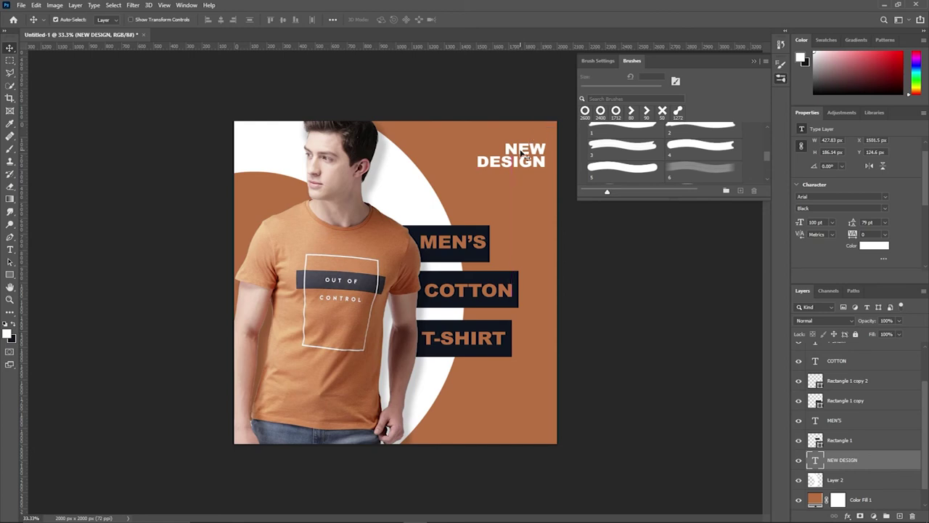
left_click(9, 251)
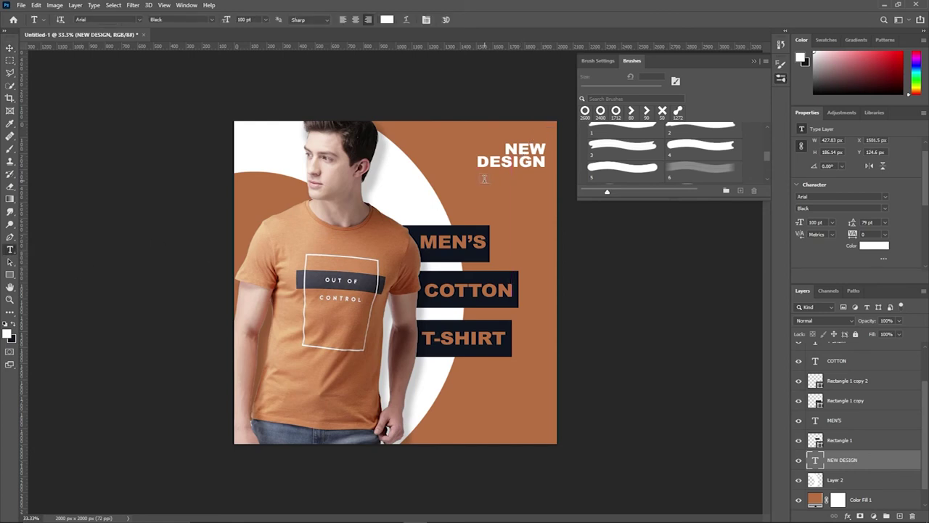
Step: Add AVAILABLE ON STORE text below the heading in Regular weight at 36 pt
left_click(483, 177)
type("AVAILABLE ON STORE")
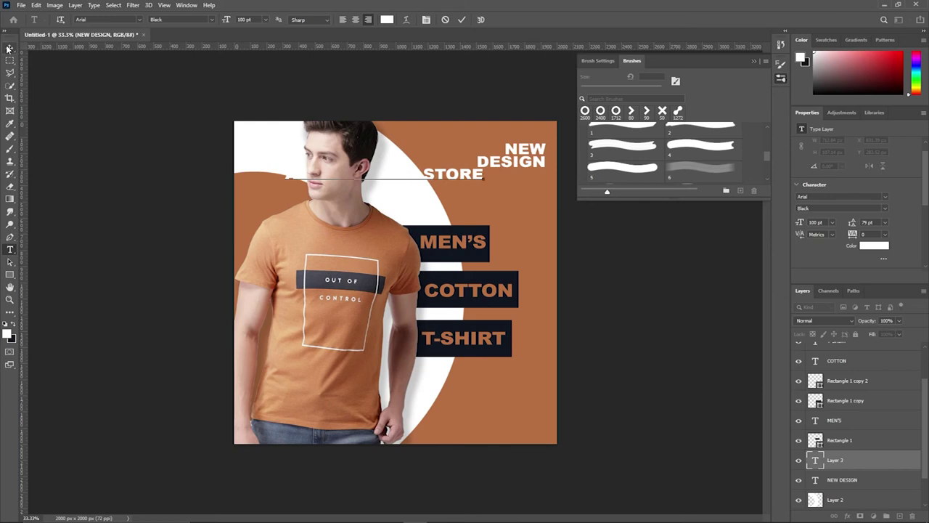
left_click(10, 47)
left_click(833, 223)
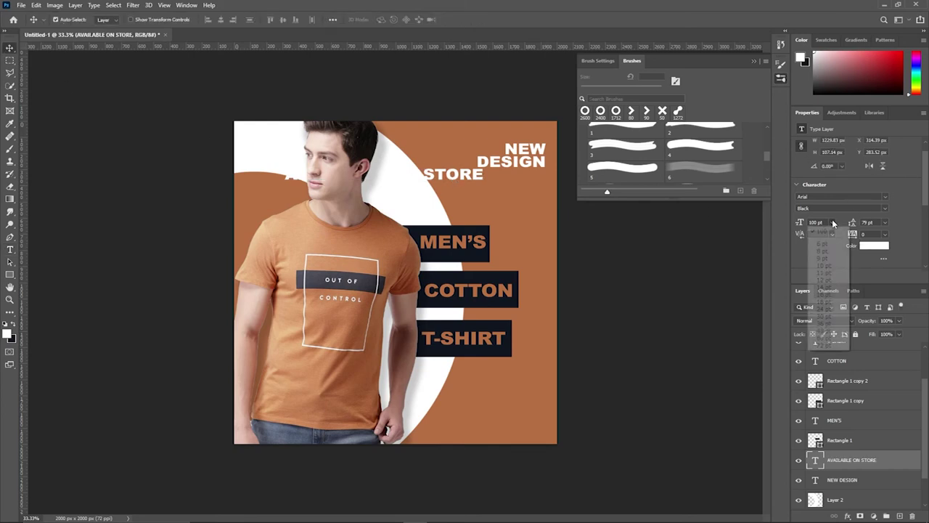
left_click(886, 210)
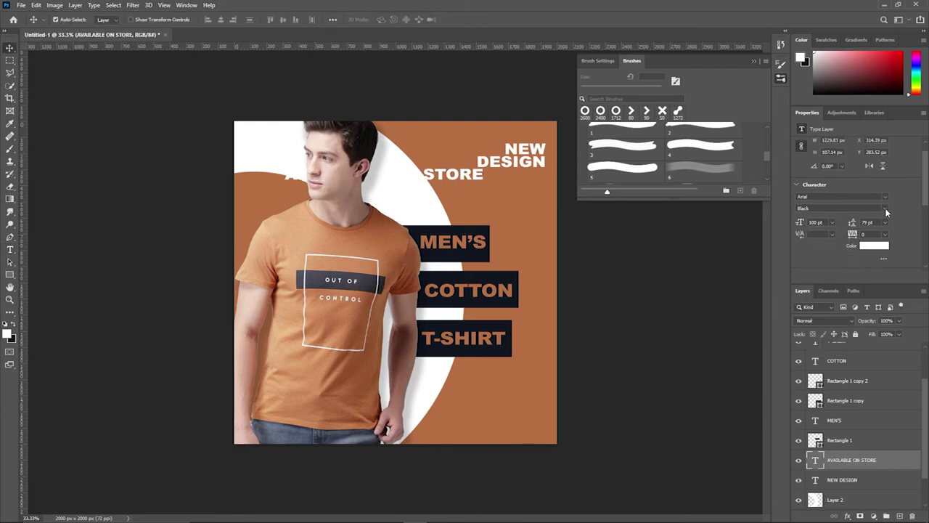
left_click(884, 209)
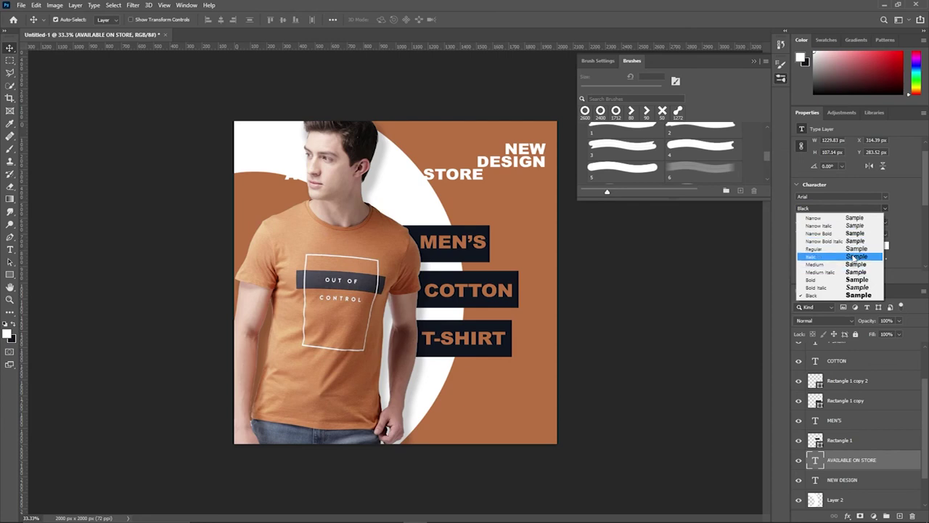
left_click(850, 232)
left_click(833, 225)
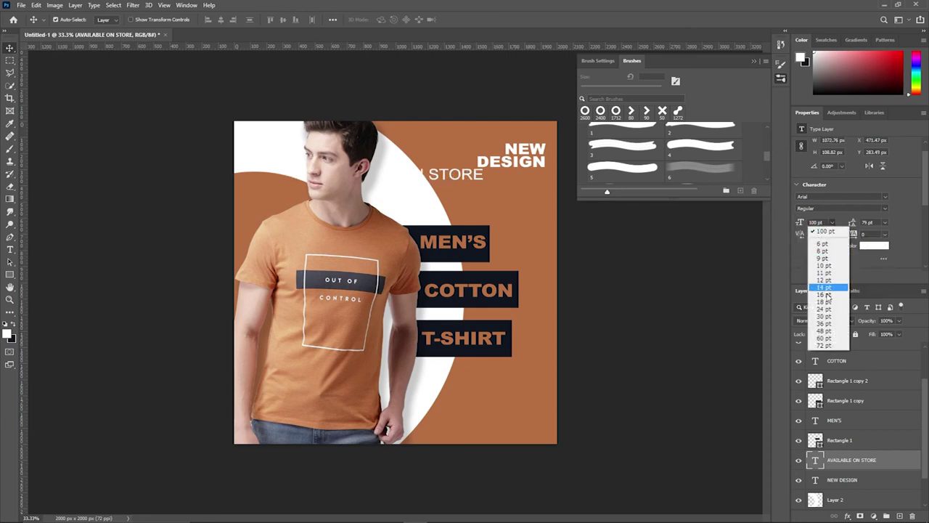
left_click(827, 324)
Step: Enlarge AVAILABLE ON STORE to 48 pt and position it beneath NEW DESIGN
left_click_drag(458, 182, 515, 175)
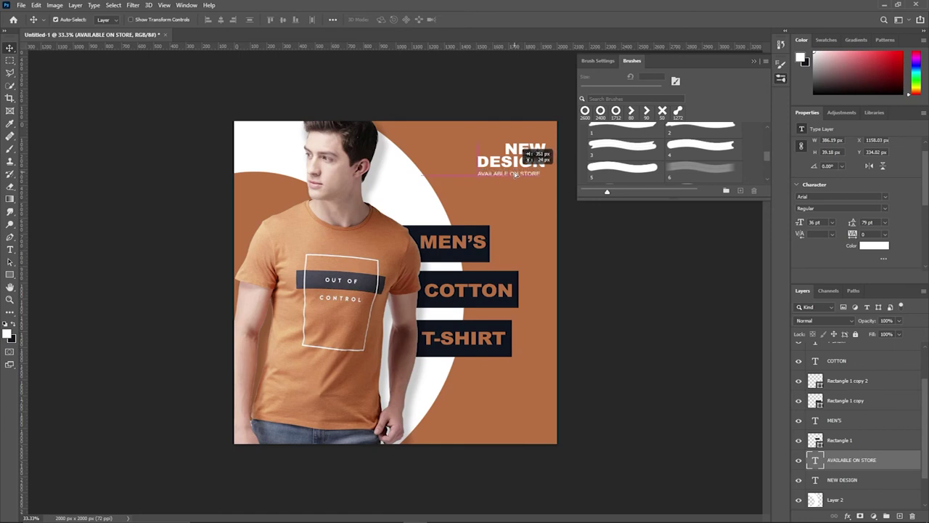
left_click(833, 223)
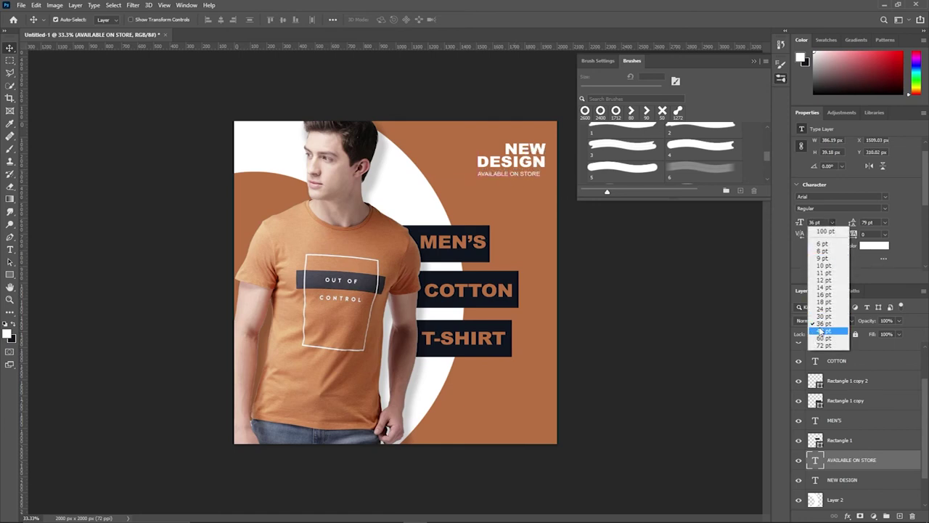
left_click(822, 331)
left_click_drag(521, 177, 525, 170)
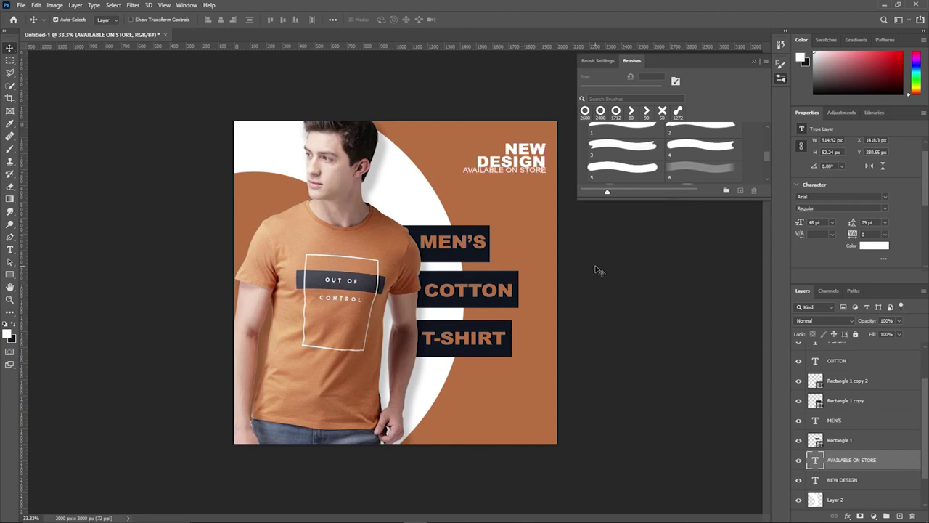
key("Down")
key("Down")
key("Down")
key("Down")
key("Down")
key("Down")
key("Down")
key("Down")
key("Down")
key("Down")
key("Down")
key("Down")
key("Down")
key("Down")
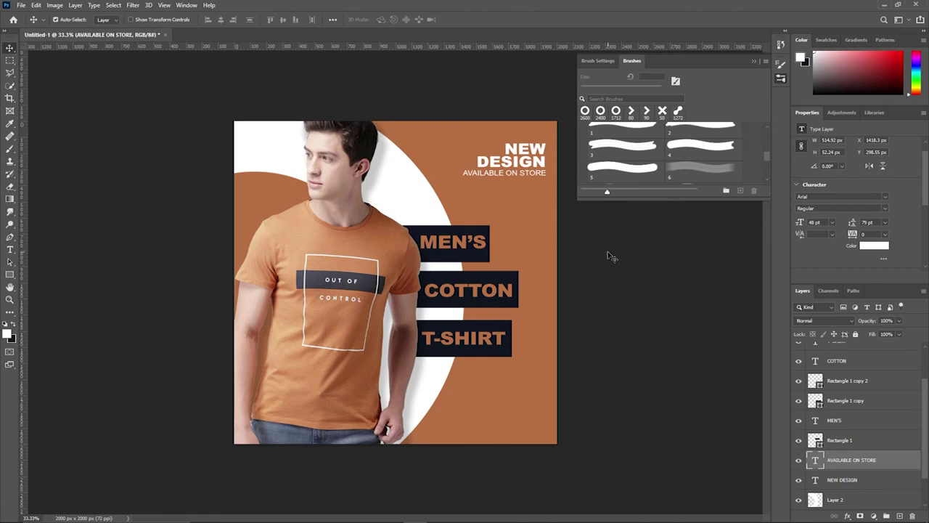
Step: Scale NEW DESIGN and AVAILABLE ON STORE together to about 122% and shift them slightly left
left_click(525, 151)
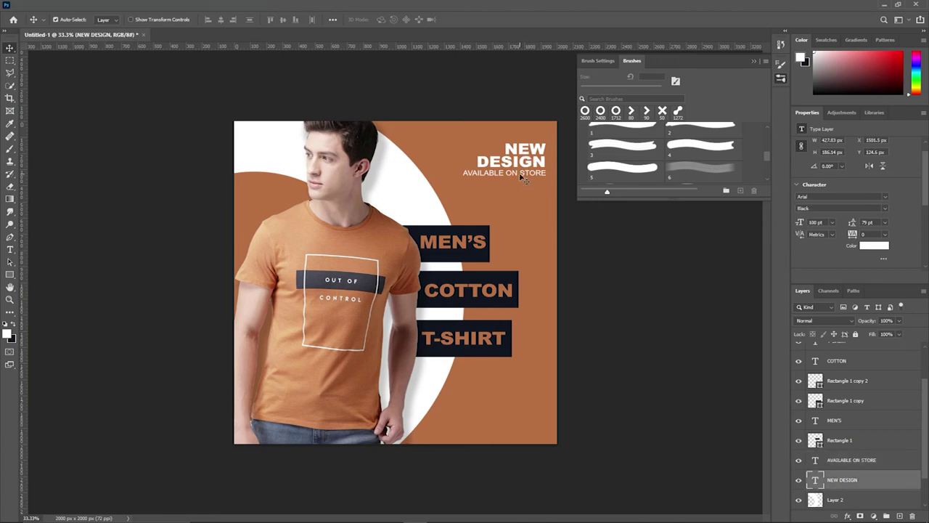
left_click(520, 174, "shift")
key("ctrl+t")
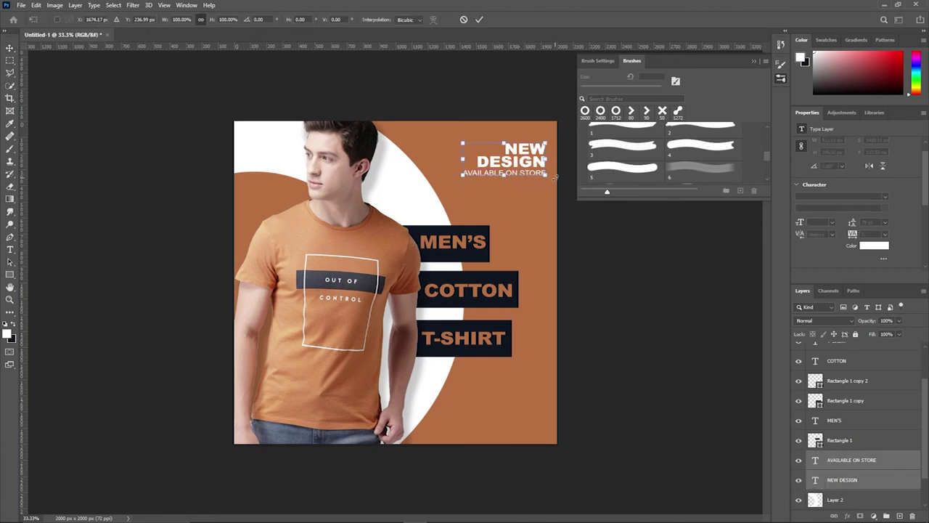
left_click_drag(546, 175, 552, 177)
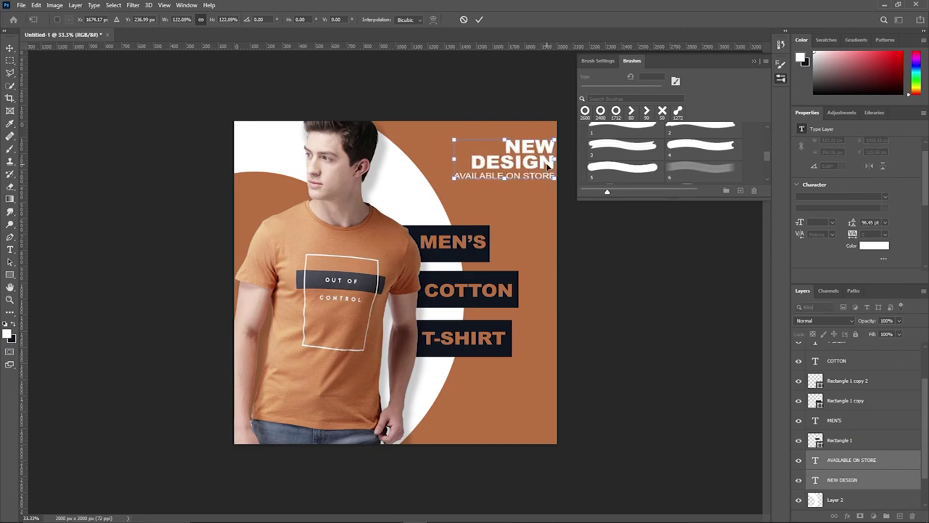
left_click_drag(548, 166, 539, 166)
left_click(482, 21)
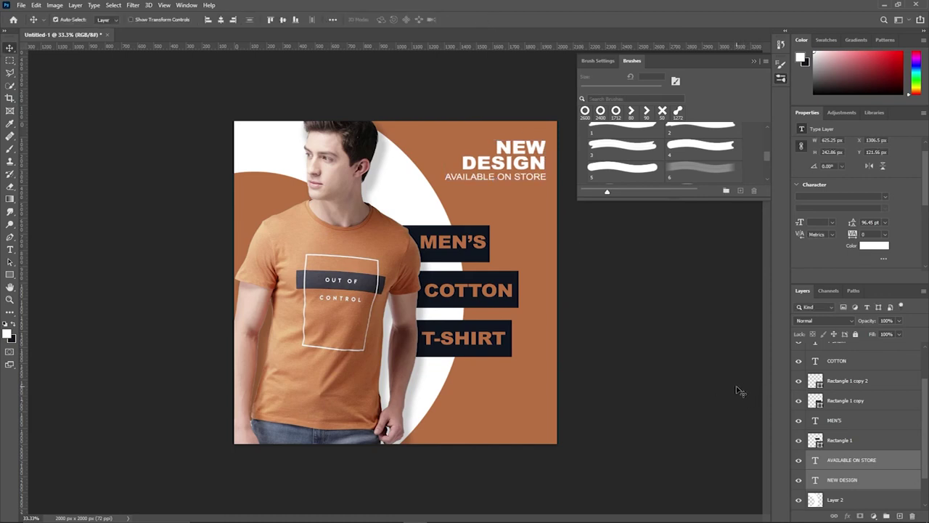
right_click(10, 275)
left_click(32, 275)
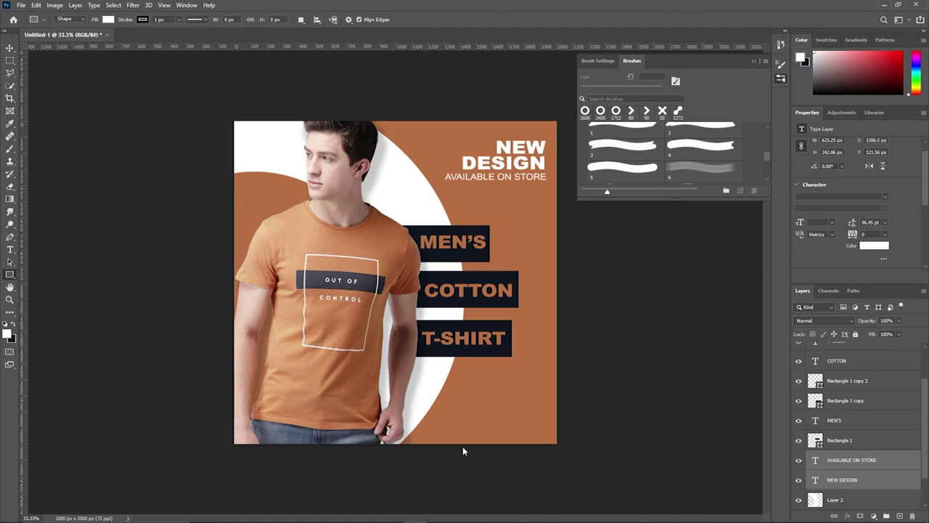
Step: Draw a rounded box at the bottom-right with no fill and a 5 px outline, nudged right
left_click_drag(466, 401, 532, 424)
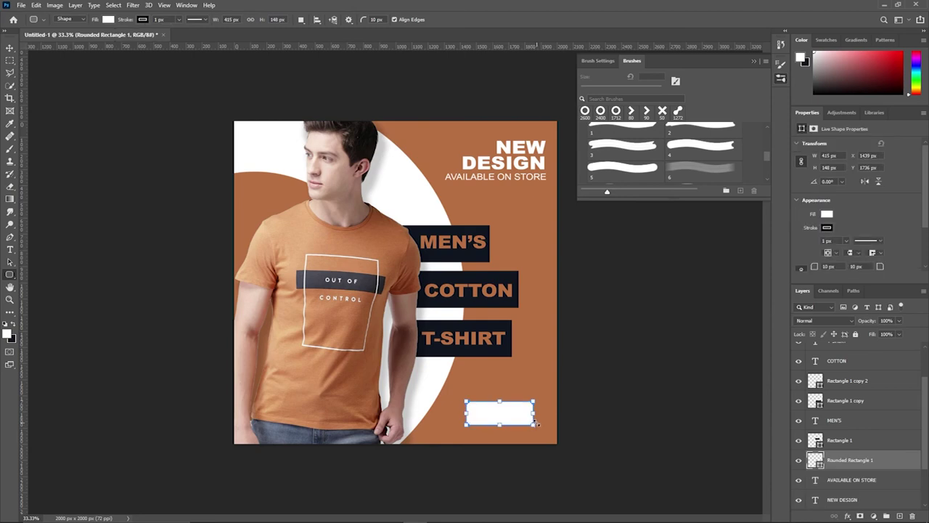
left_click(10, 48)
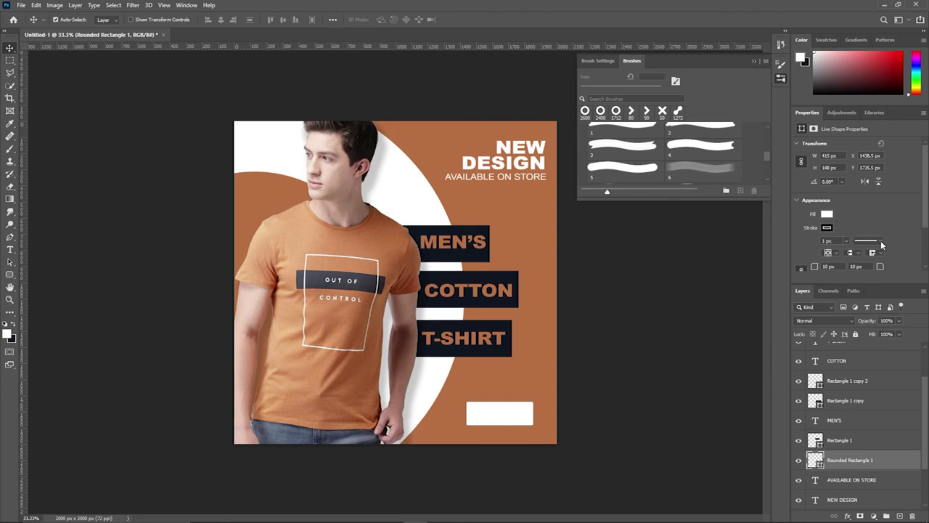
left_click(827, 214)
left_click(800, 233)
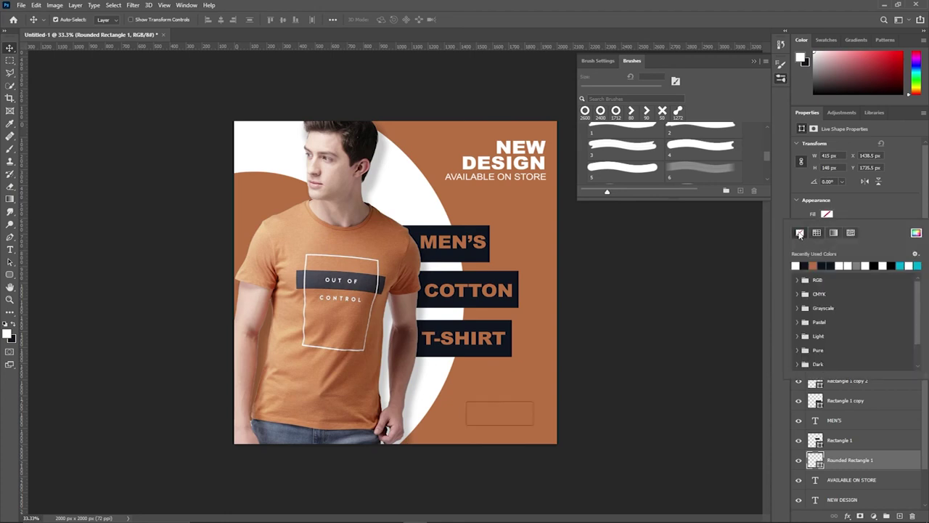
left_click(841, 216)
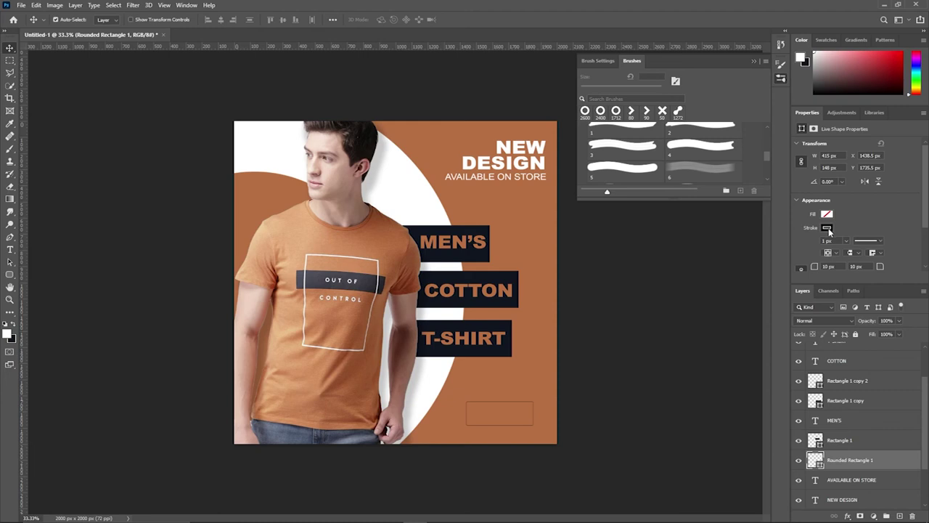
left_click(828, 240)
type("5")
left_click(544, 361)
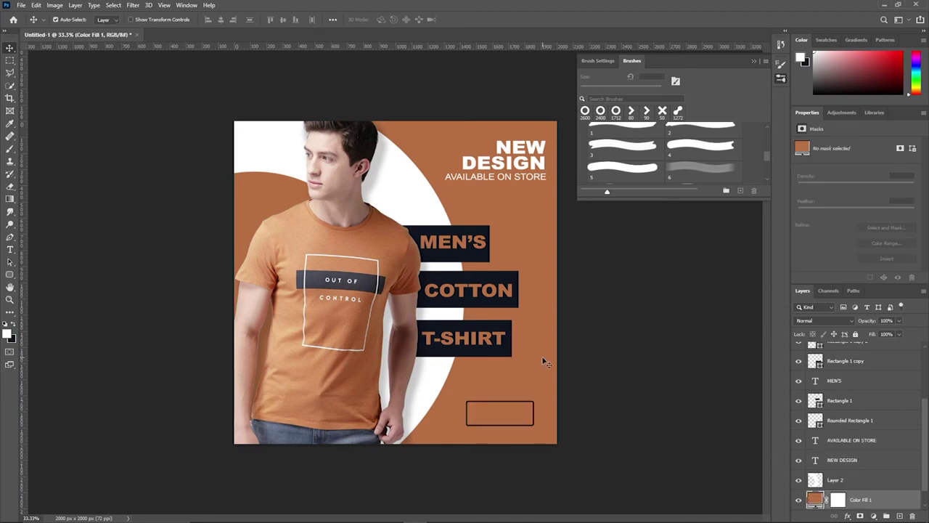
left_click(534, 414)
left_click(826, 240)
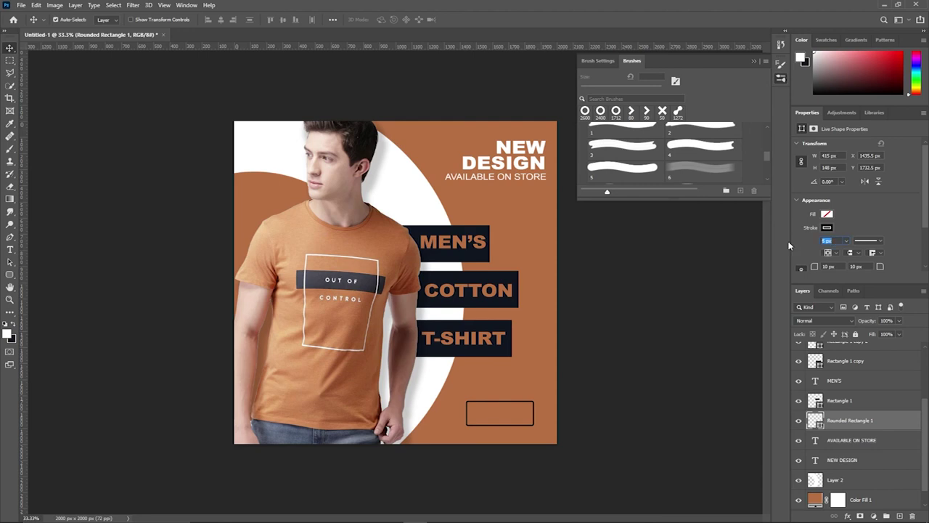
left_click(535, 373)
left_click_drag(518, 430, 527, 428)
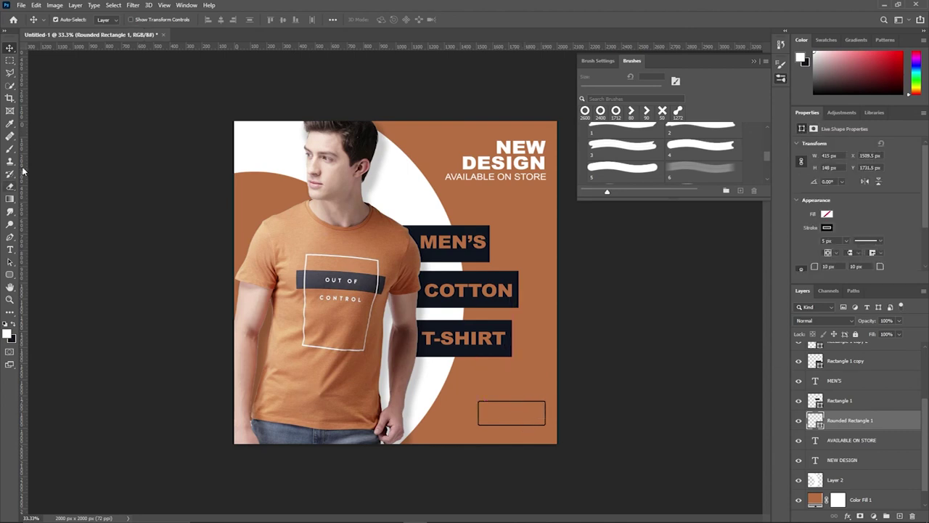
Step: Type SHOP NOW as new text just above the box
left_click(10, 250)
left_click(505, 384)
type("SHOP")
type(" NOW")
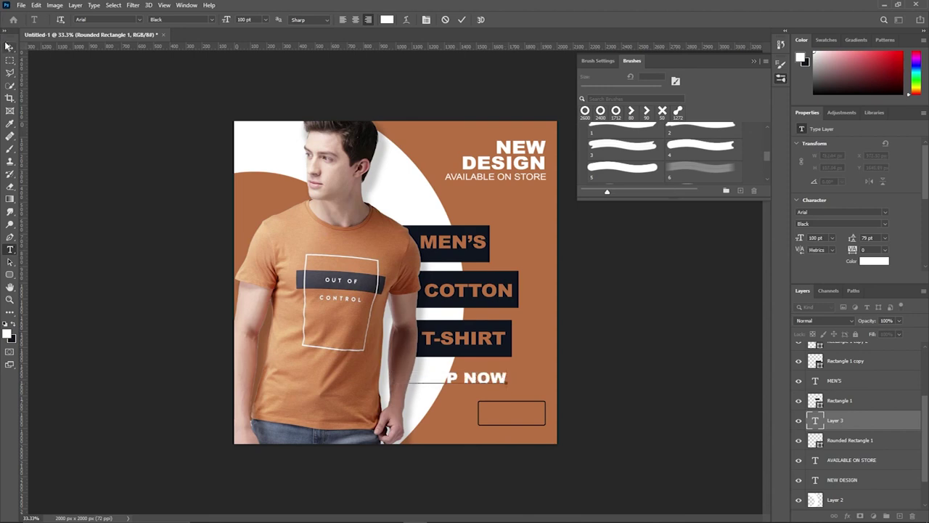
Step: Set SHOP NOW to 48 pt and move it into the outlined box
left_click(10, 47)
left_click_drag(482, 386, 531, 384)
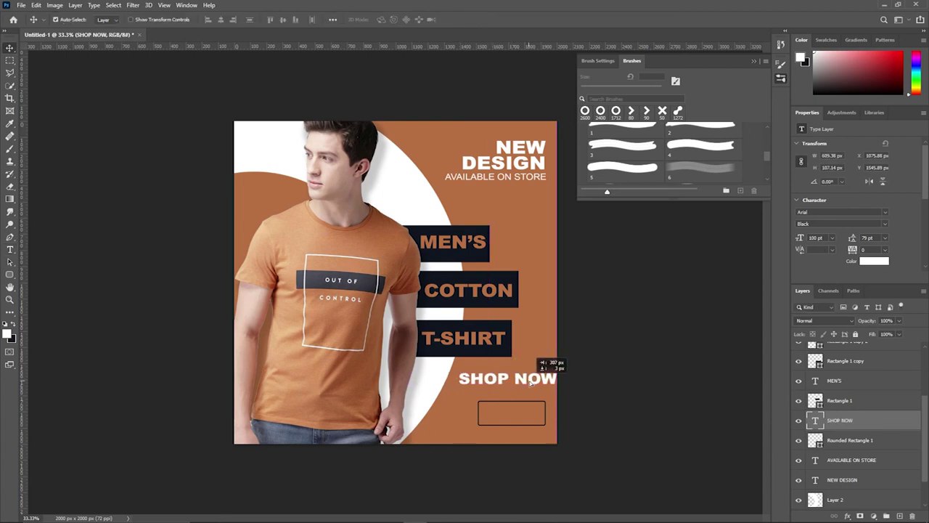
left_click(833, 238)
left_click(825, 349)
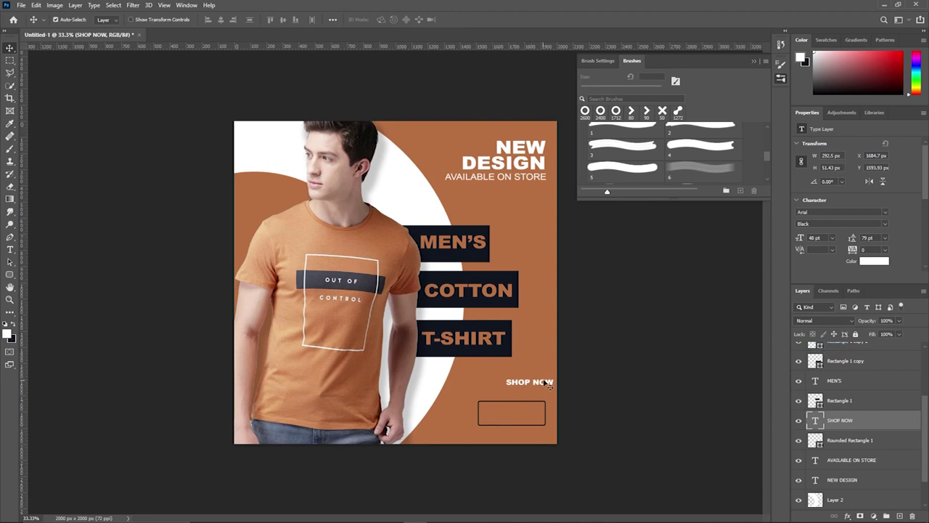
left_click_drag(547, 383, 531, 414)
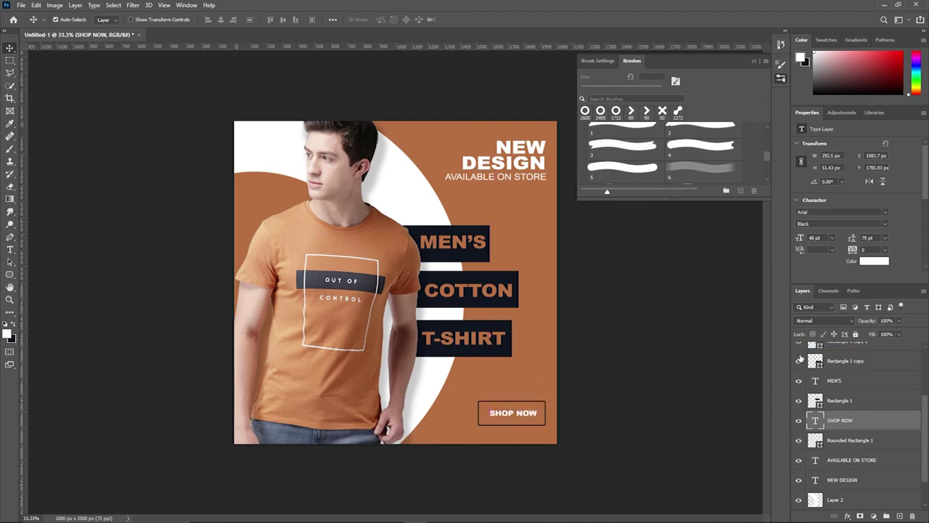
Step: Align SHOP NOW and the rounded box on their centres, then fine-tune the text position
left_click(856, 403)
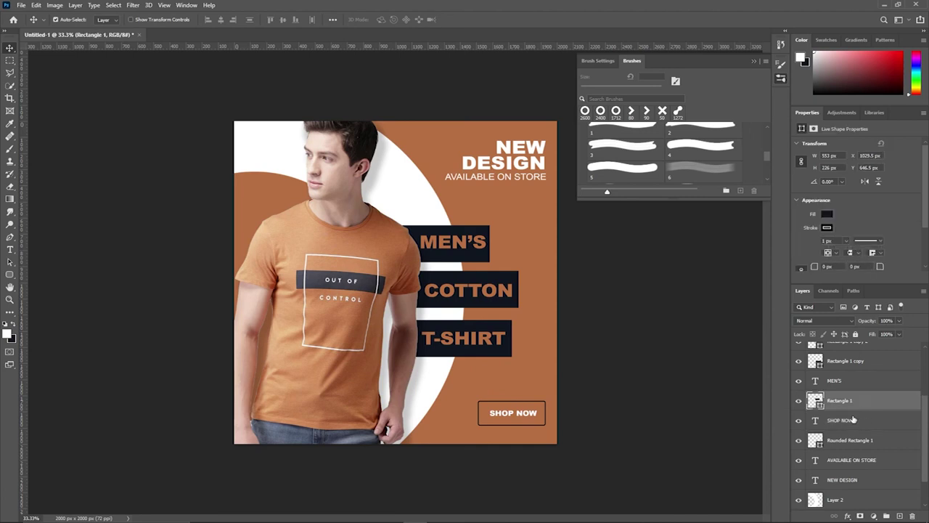
left_click(799, 401)
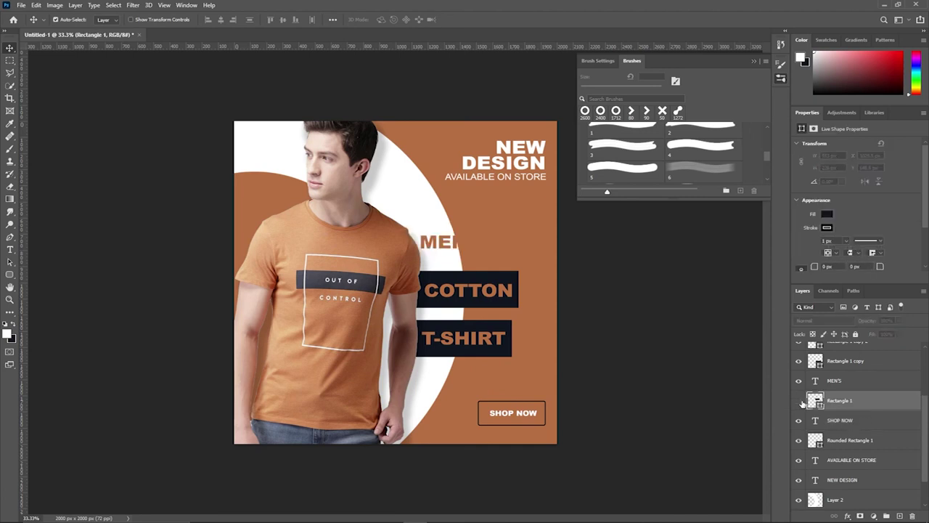
left_click(841, 422)
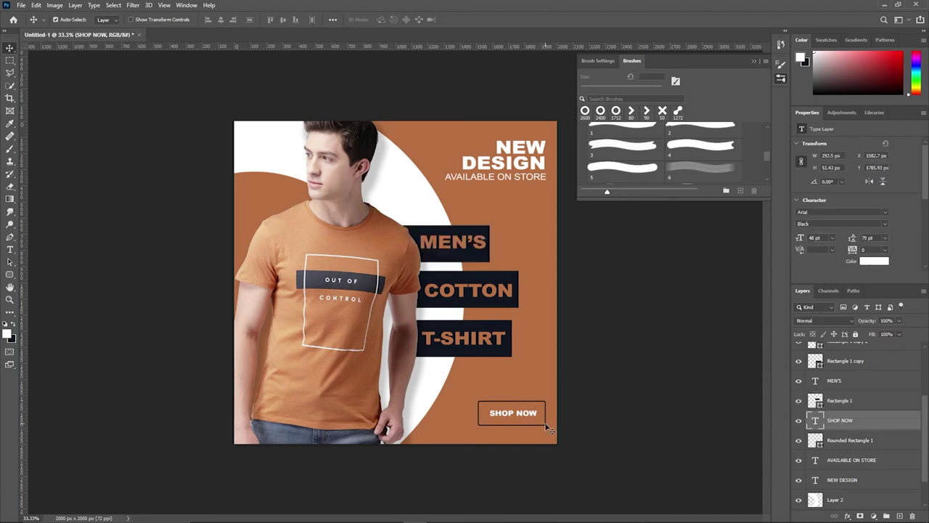
left_click(546, 426)
left_click(861, 420)
left_click(859, 440, "shift")
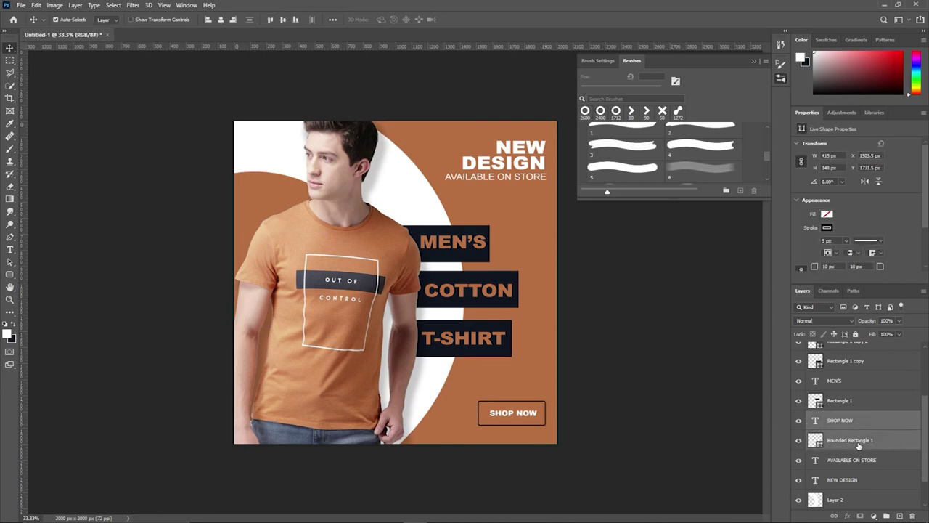
left_click(222, 21)
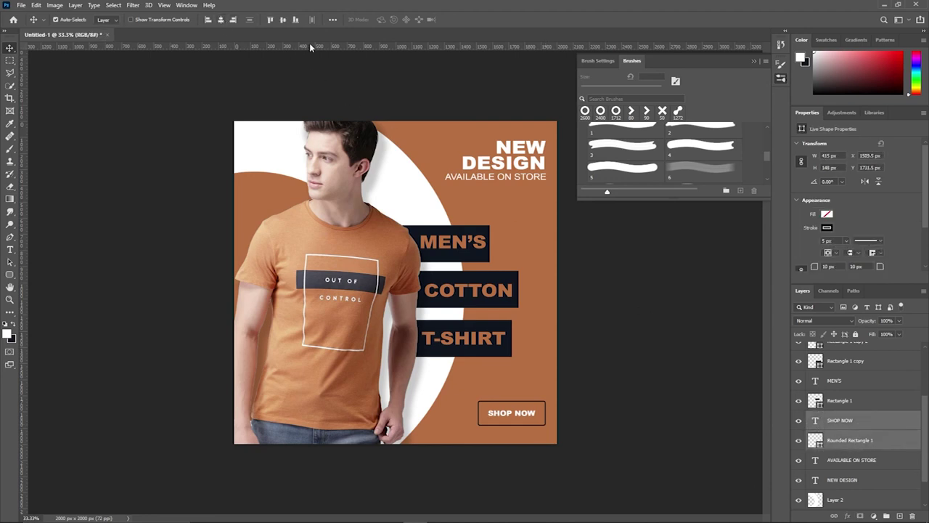
left_click(630, 385)
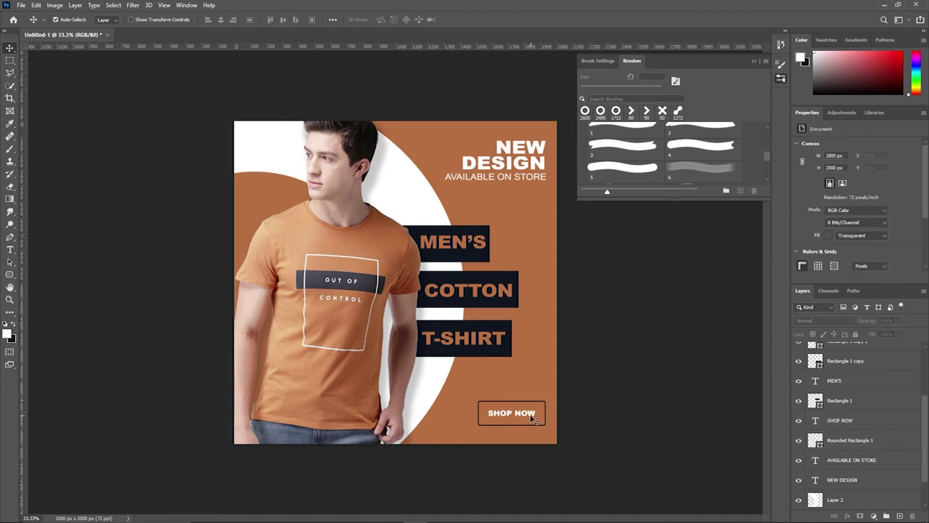
left_click_drag(534, 419, 530, 419)
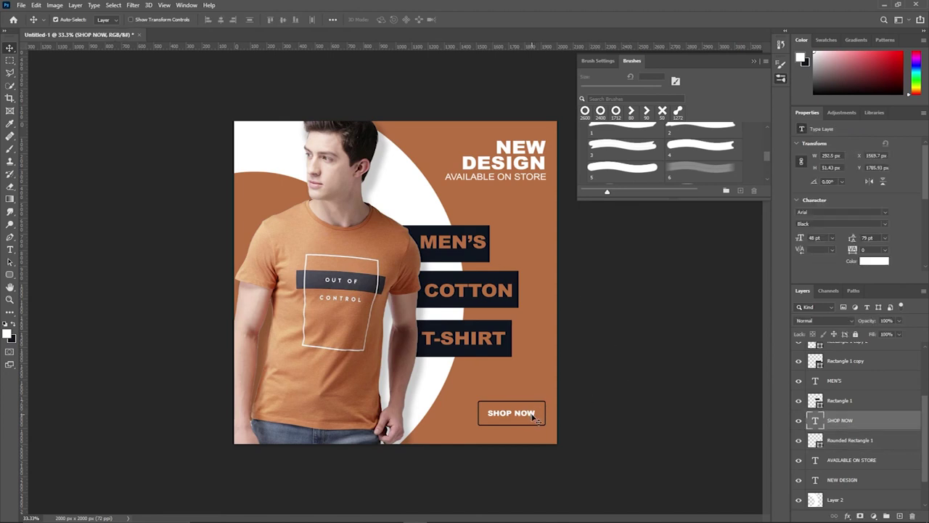
key("Right")
key("Right")
key("Right")
key("Right")
key("Right")
Step: Stamp an arrow brush mark on a new layer right after SHOP NOW
left_click(604, 167)
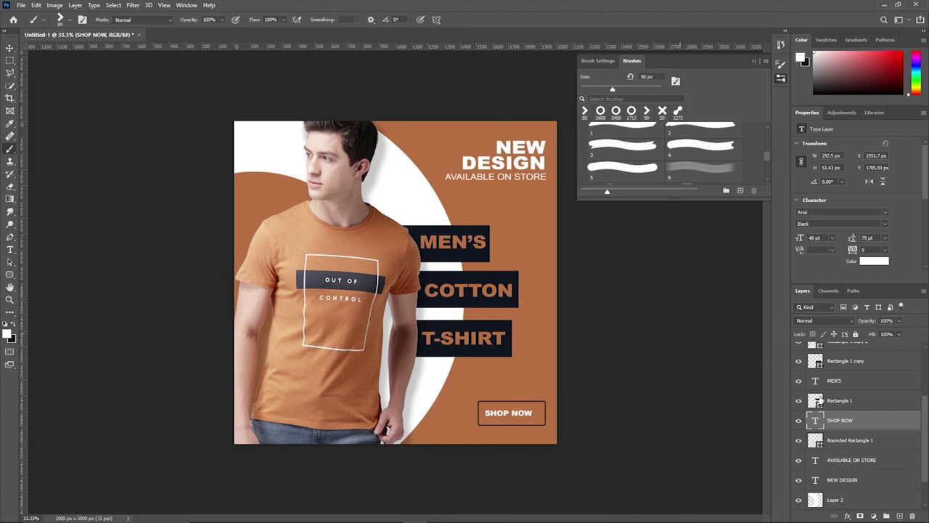
left_click(900, 516)
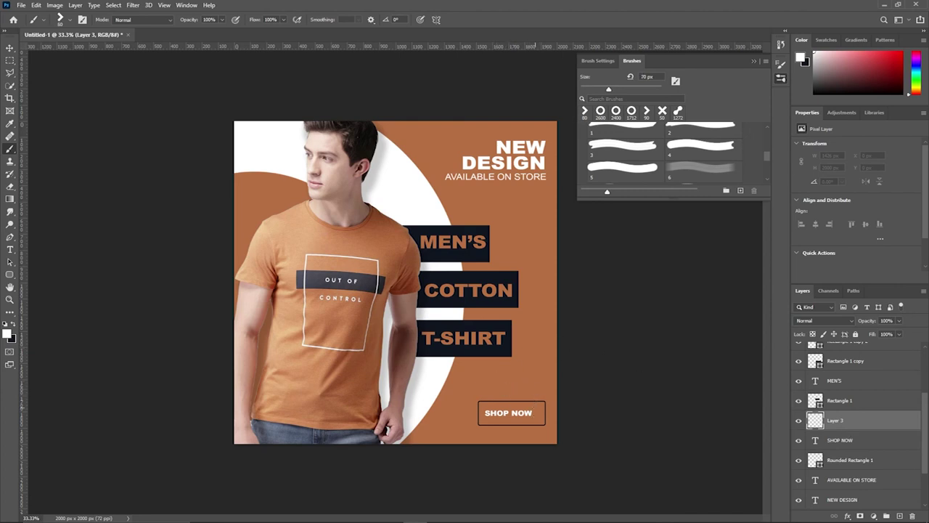
left_click(538, 413)
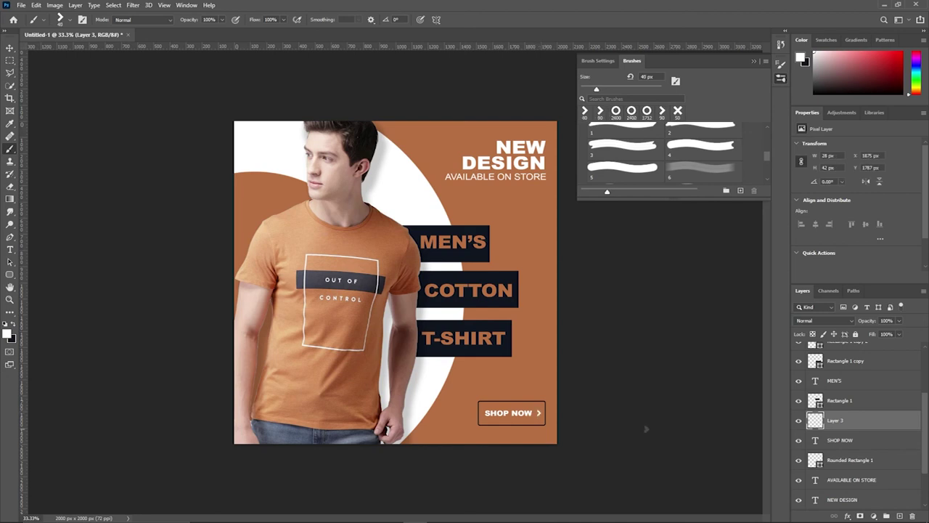
Step: Check the arrow's layer, deselect it, and close the Brushes panel
left_click(10, 48)
left_click(530, 416)
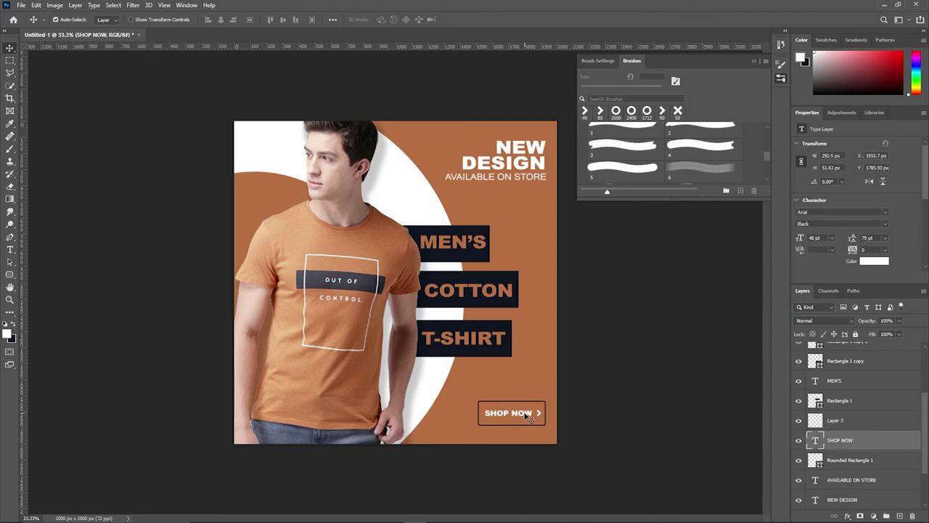
left_click(539, 414)
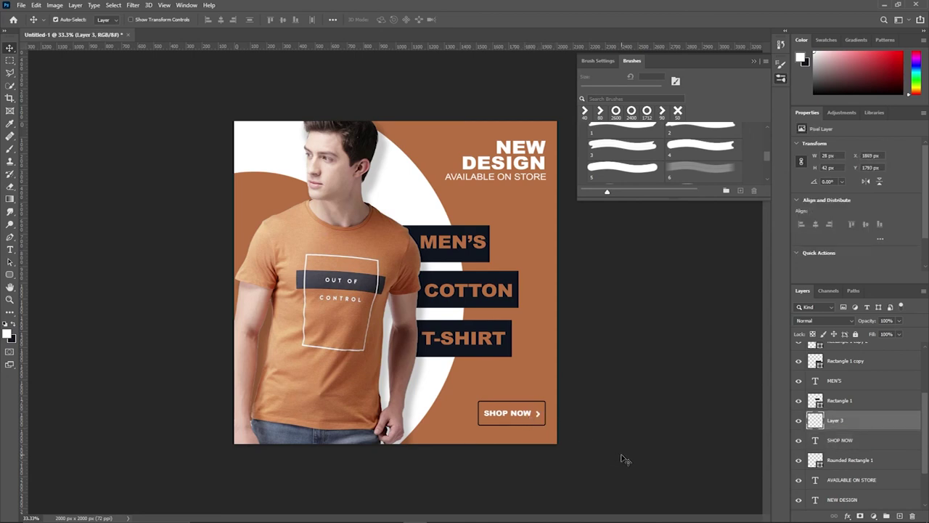
left_click(617, 420)
left_click(755, 61)
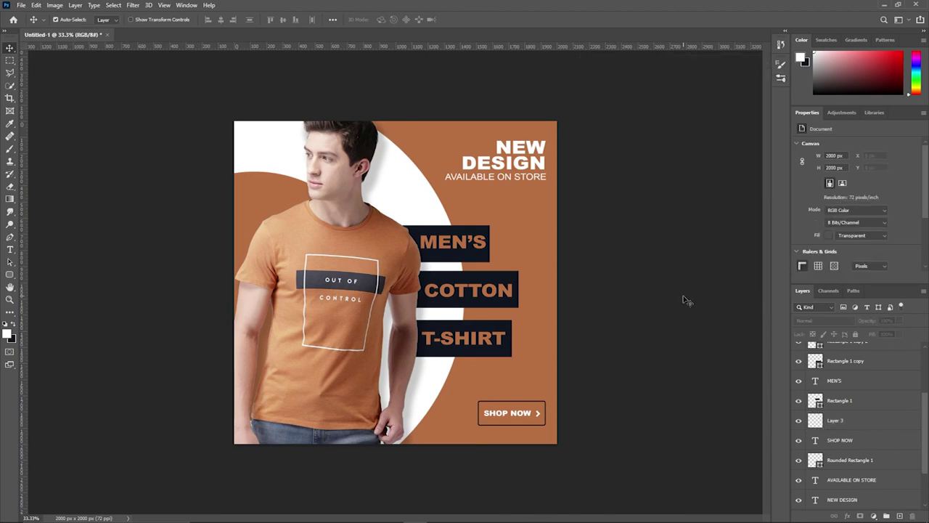
scroll(686, 299, "up", 2)
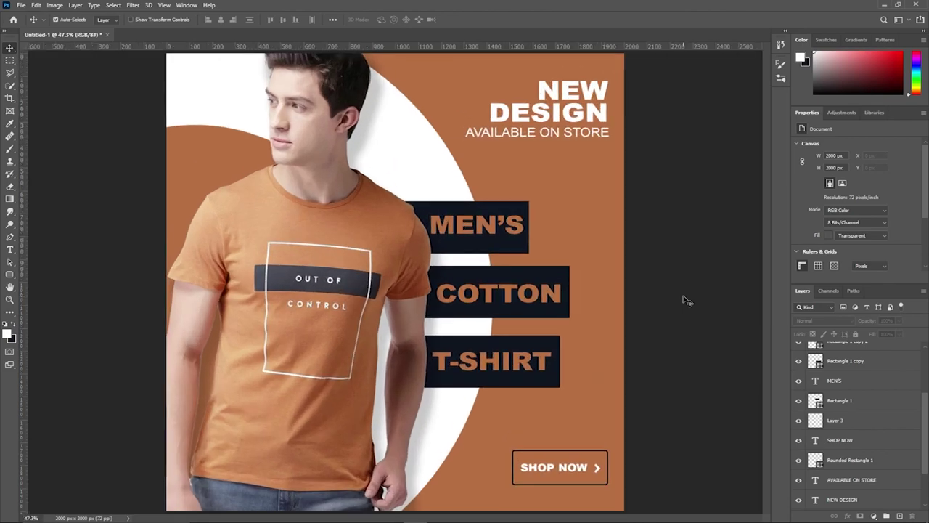